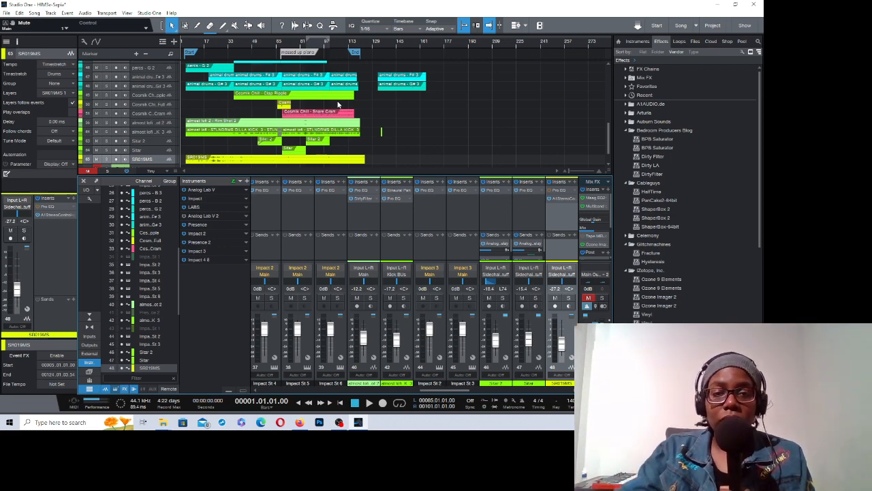
Step: Unmute the main output and play the full mix through the section leading up to bar 65
{"action": "left_click", "coordinate": [256, 47]}
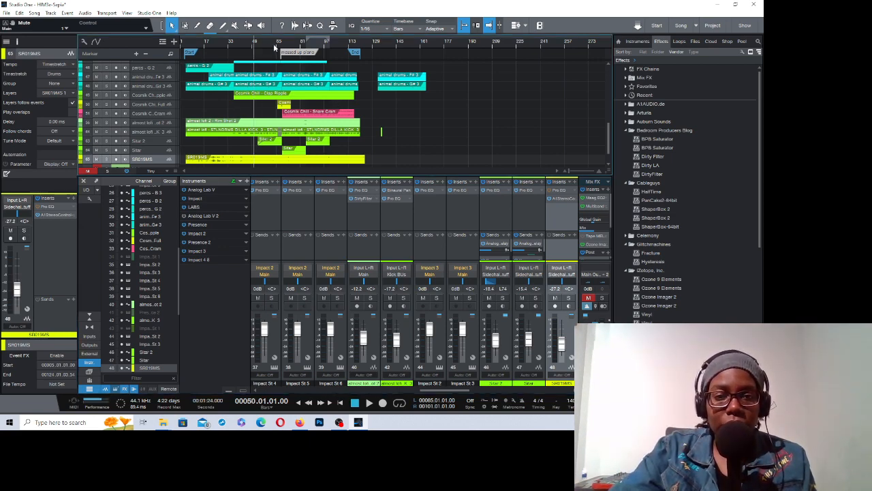
{"action": "left_click", "coordinate": [277, 45]}
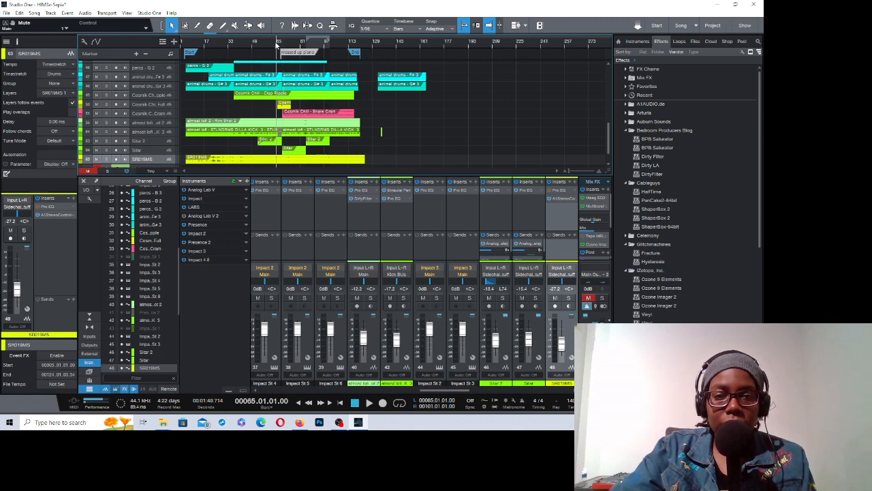
{"action": "key", "text": "space"}
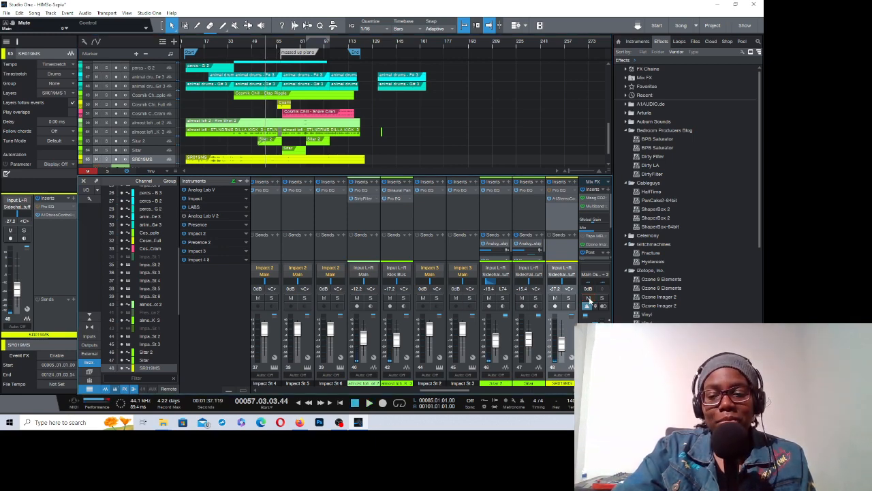
{"action": "left_click", "coordinate": [354, 402]}
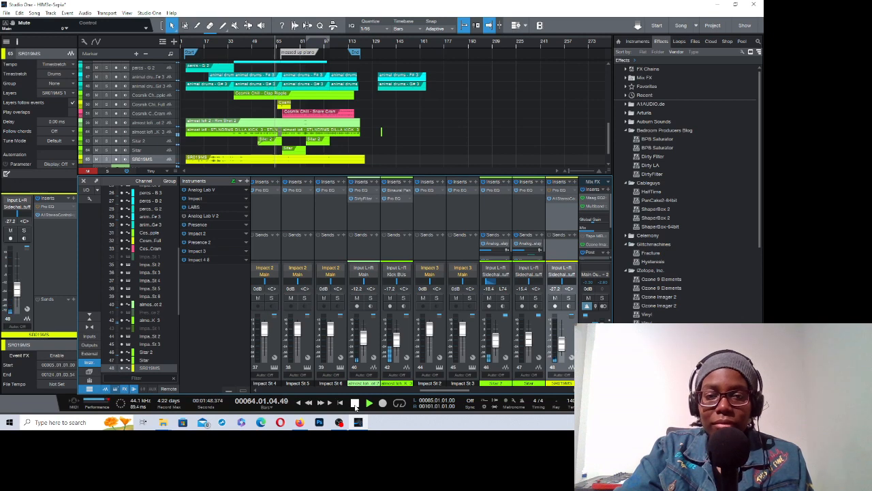
{"action": "left_click", "coordinate": [355, 404]}
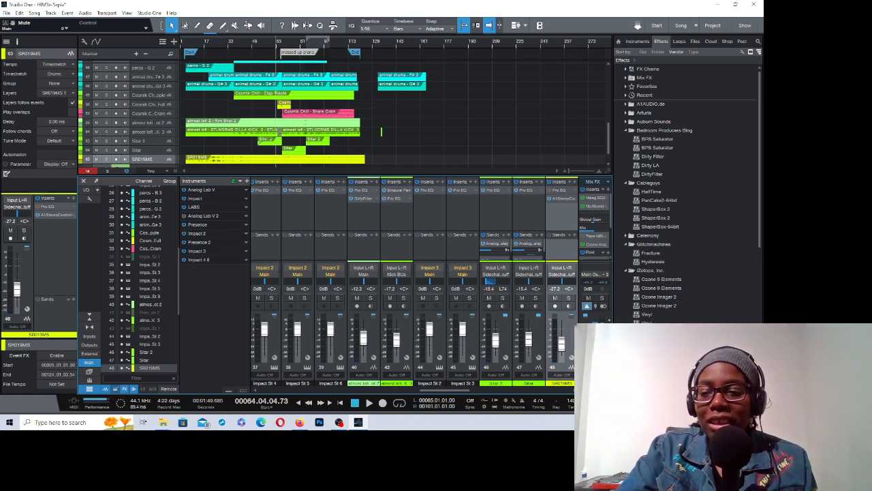
Step: Hide the mixer to show the full arrangement, solo the SR019MS track and play it from bar 10
{"action": "key", "text": "F3"}
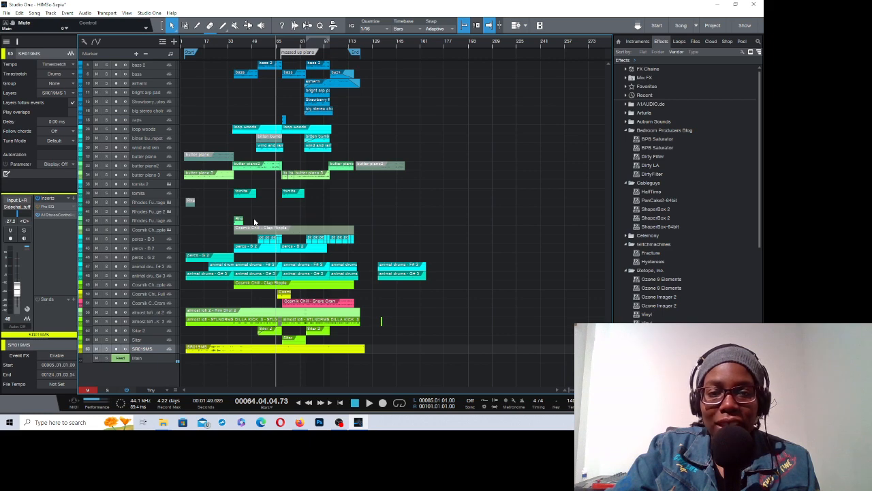
{"action": "left_click", "coordinate": [158, 75]}
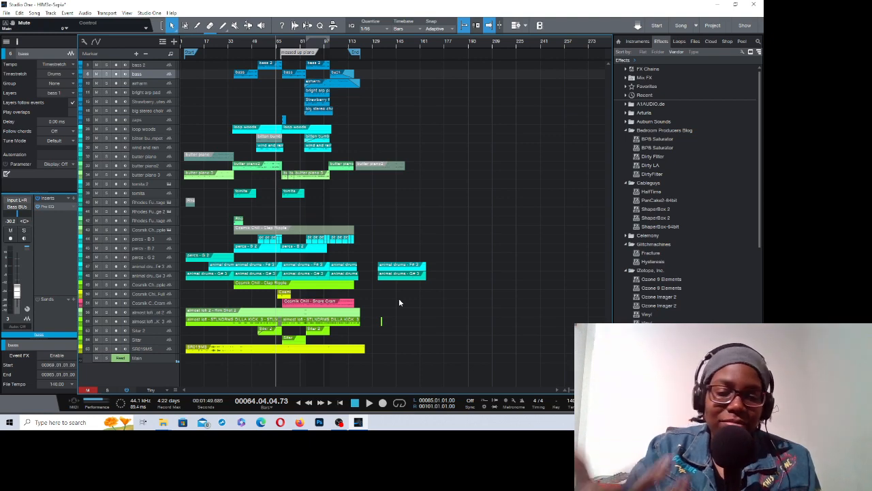
{"action": "left_click", "coordinate": [165, 351]}
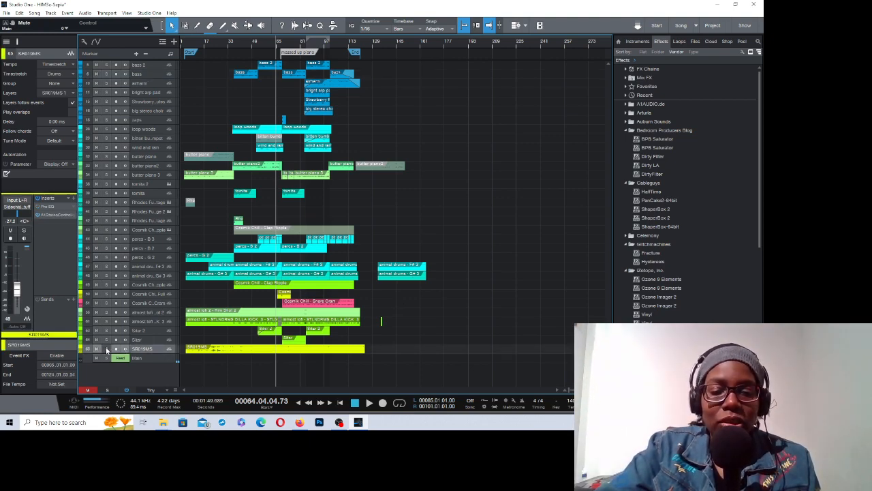
{"action": "left_click", "coordinate": [107, 349]}
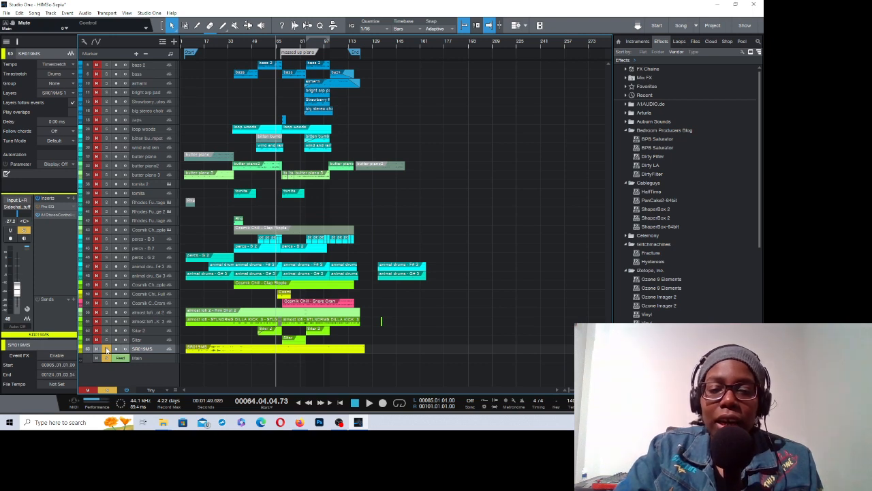
{"action": "left_click", "coordinate": [356, 403]}
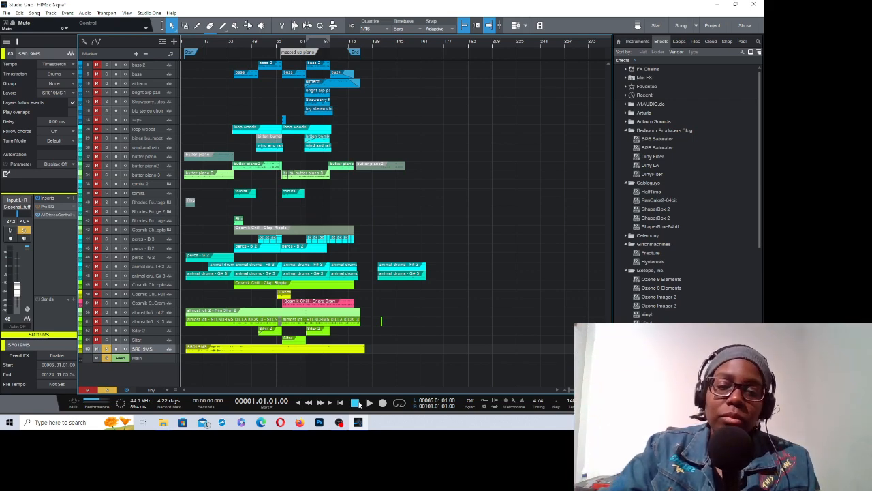
{"action": "left_click", "coordinate": [194, 46]}
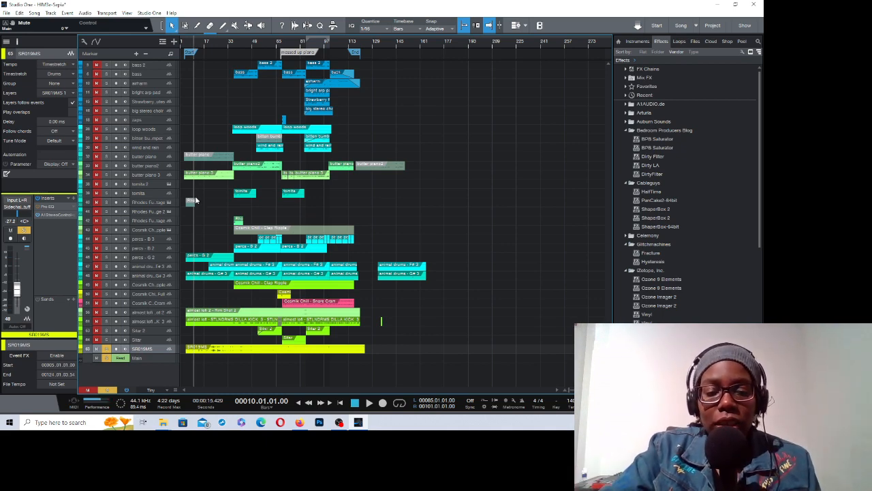
{"action": "key", "text": "space"}
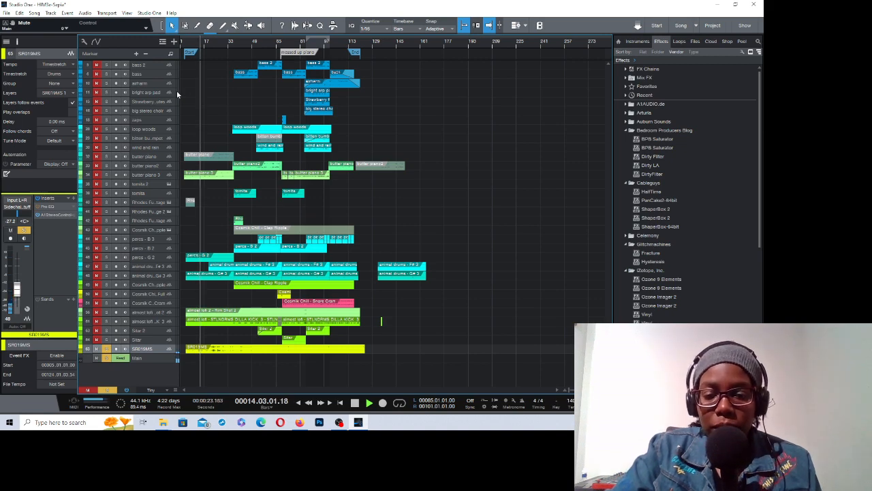
{"action": "key", "text": "space"}
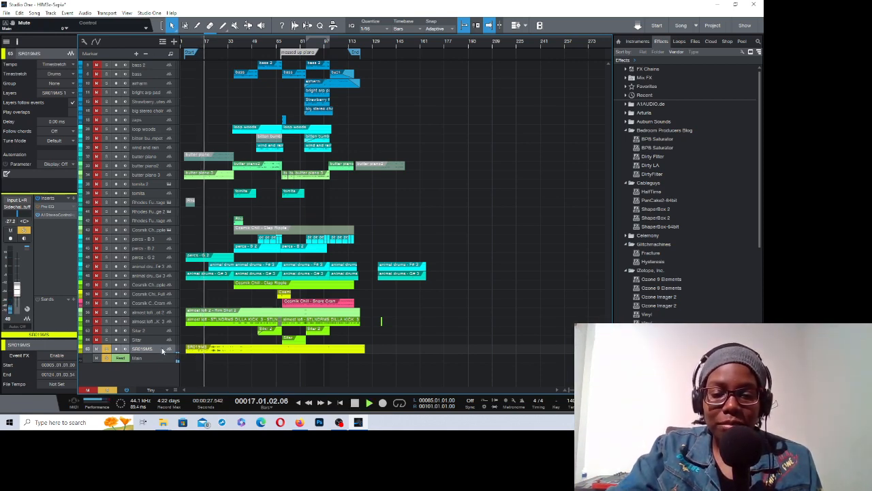
Step: Compare the SR019MS track with its Pro EQ bypassed and active in the mixer, close the EQ and clear the solo
{"action": "key", "text": "F3"}
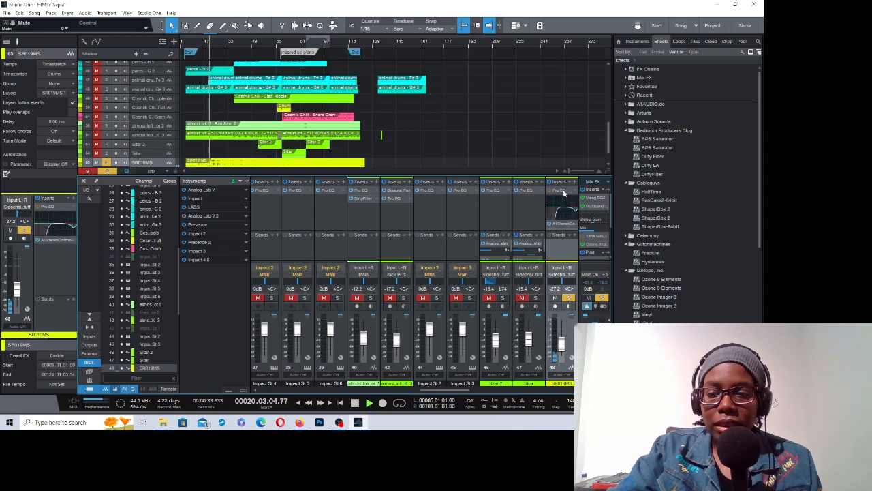
{"action": "left_click", "coordinate": [561, 191]}
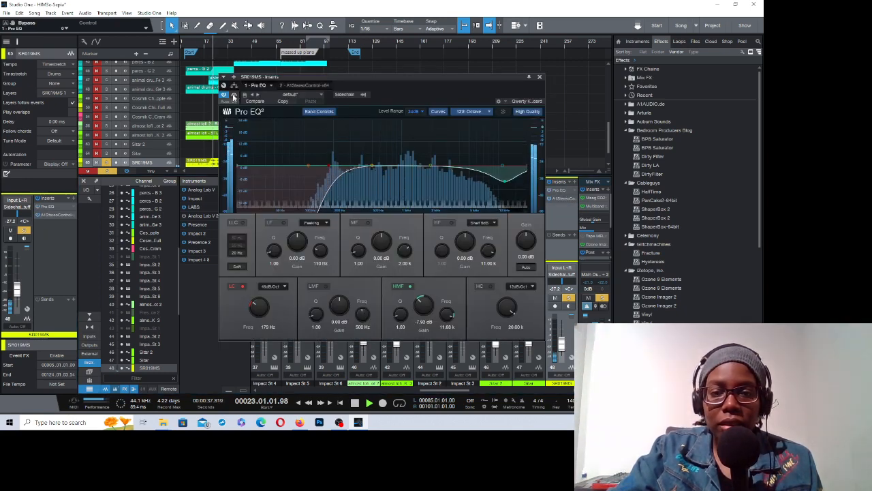
{"action": "left_click", "coordinate": [234, 95]}
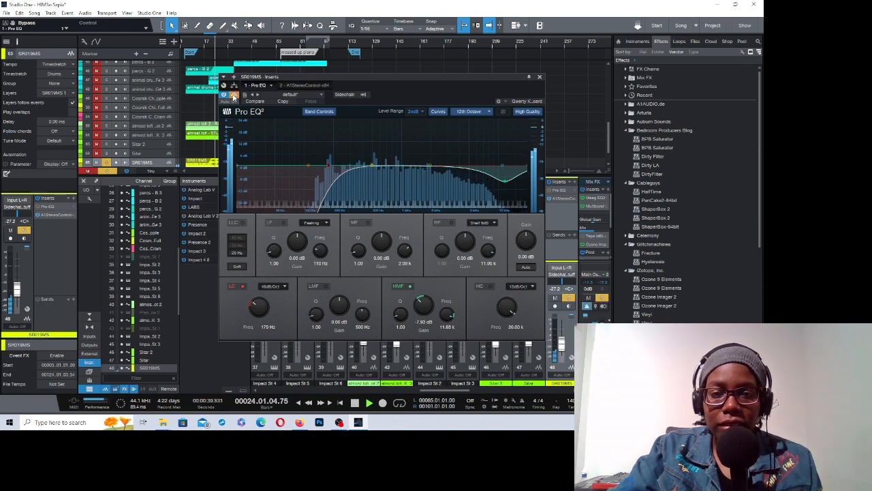
{"action": "left_click", "coordinate": [234, 95]}
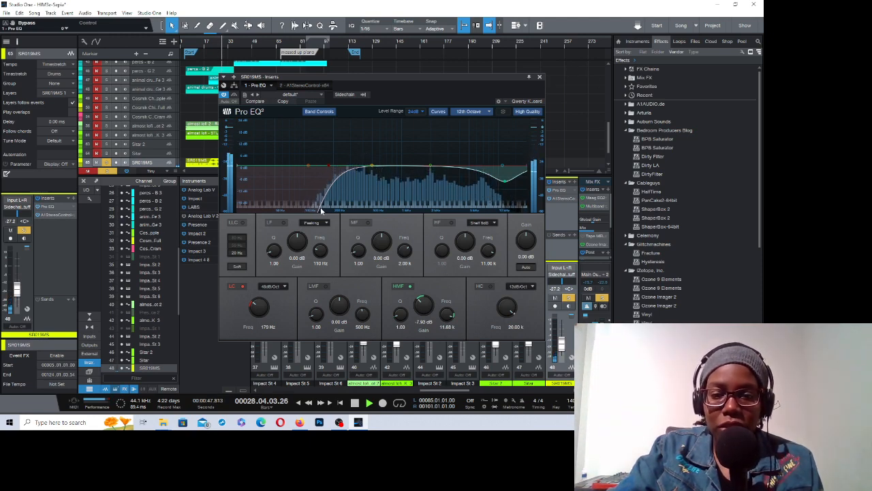
{"action": "left_click", "coordinate": [539, 77]}
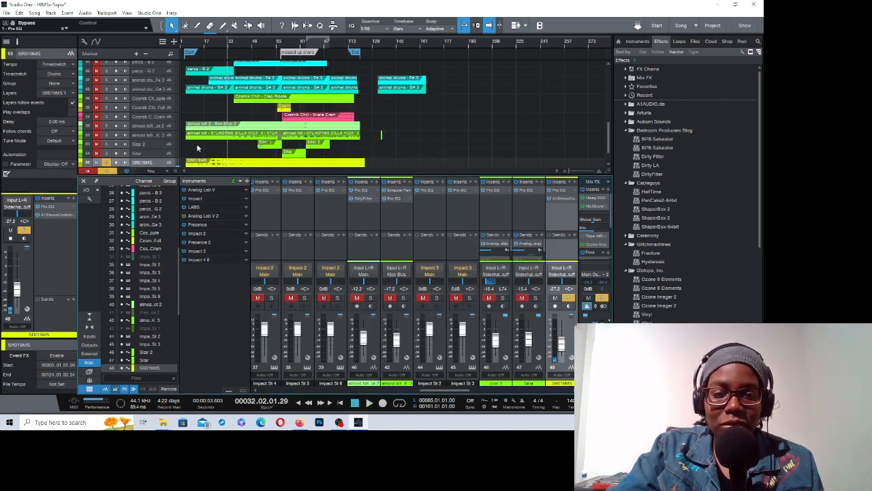
{"action": "left_click", "coordinate": [106, 163]}
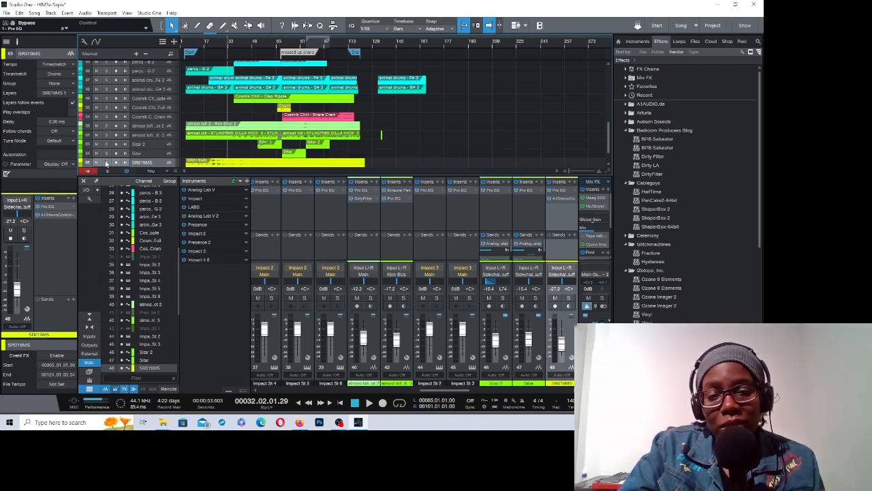
Step: Move the playhead to bar 55 and solo both the Sitar 2 and Sitar tracks
{"action": "left_click", "coordinate": [158, 148]}
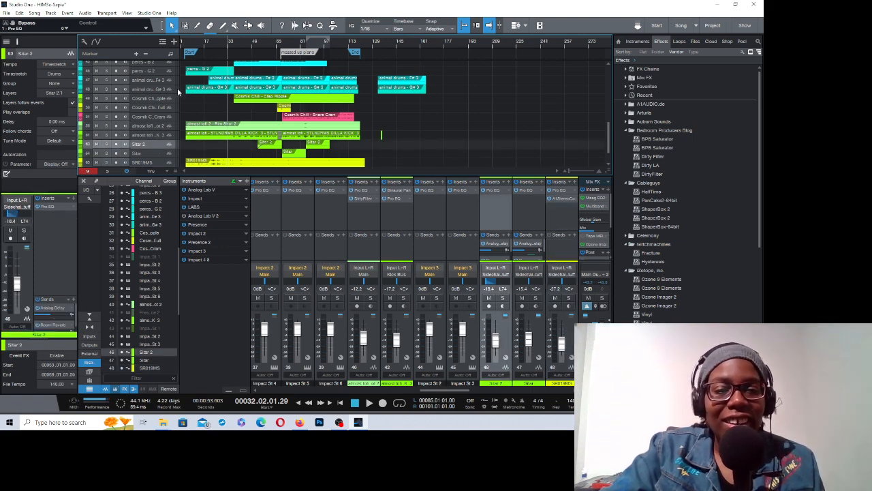
{"action": "left_click", "coordinate": [263, 45]}
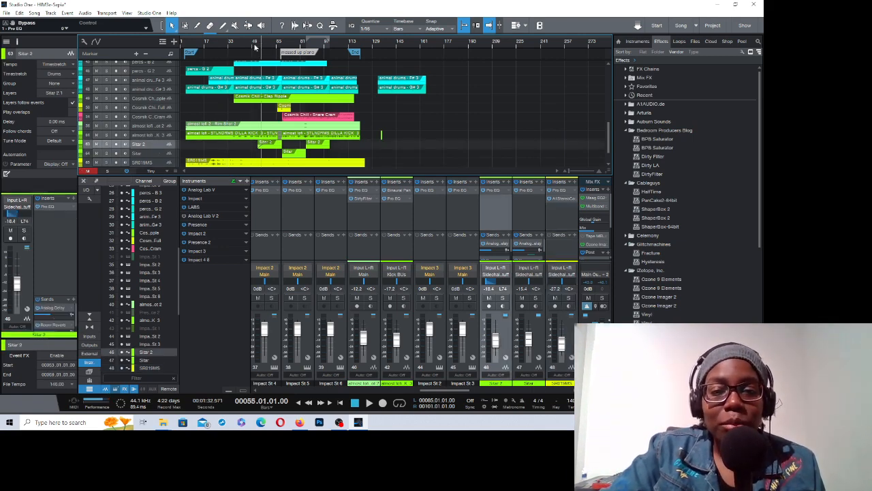
{"action": "left_click", "coordinate": [107, 144]}
{"action": "left_click", "coordinate": [107, 154]}
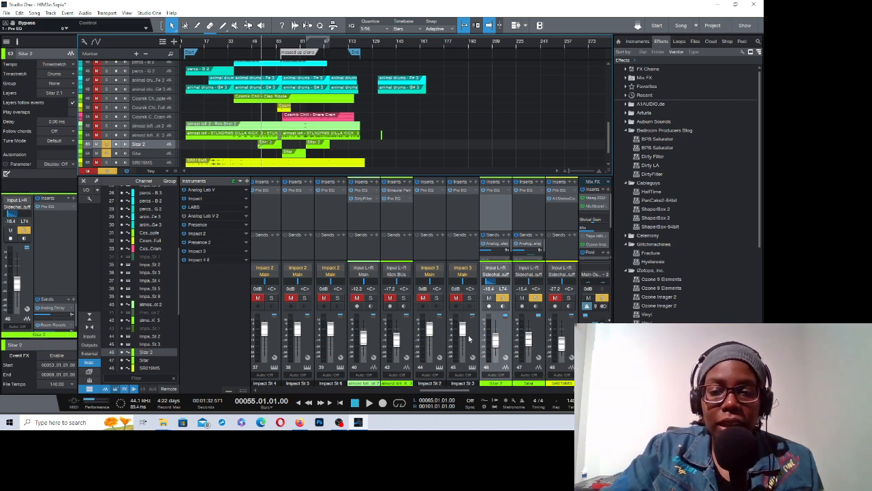
Step: Open the Analog Delay send of Sitar 2, listen to the sitar with it from bar 55 and close the delay
{"action": "left_click", "coordinate": [503, 244]}
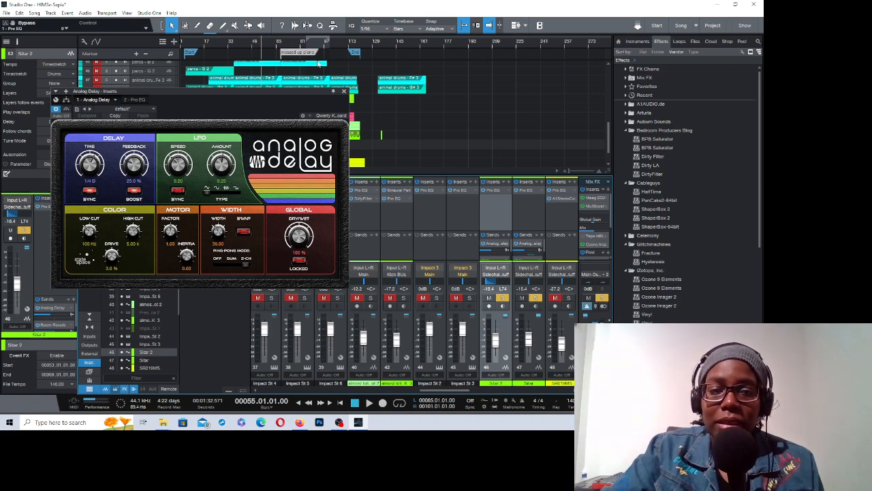
{"action": "key", "text": "space"}
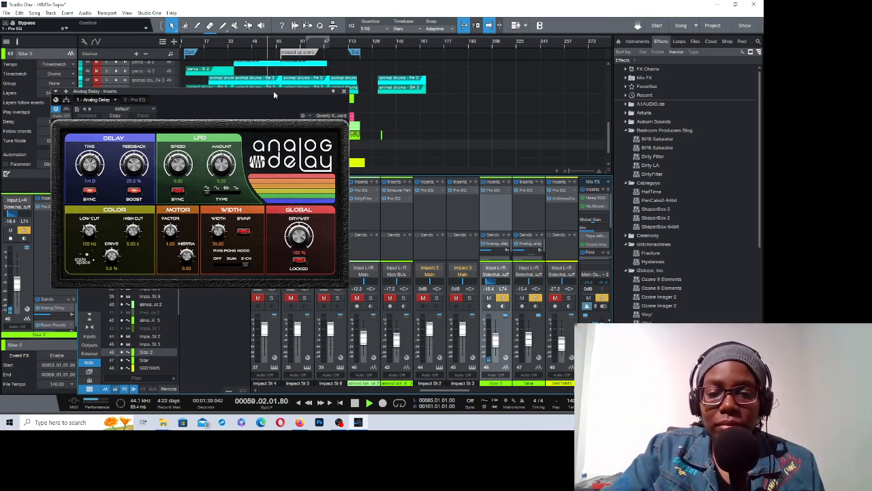
{"action": "key", "text": "space"}
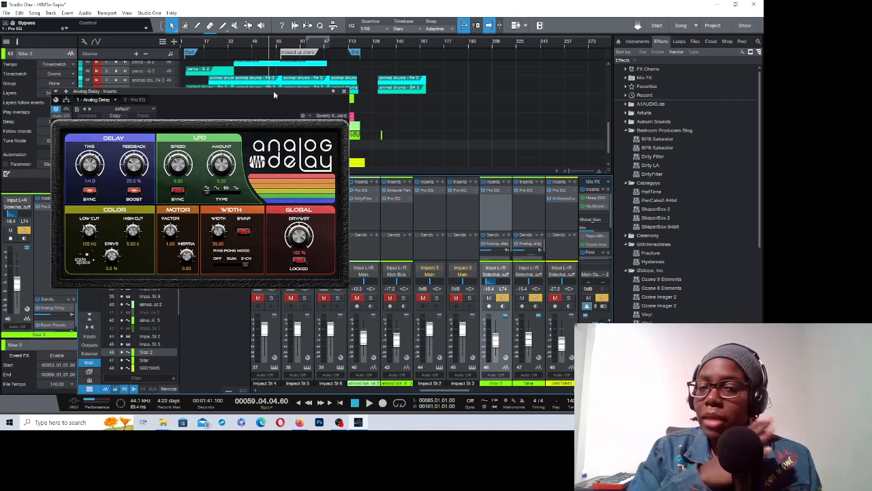
{"action": "left_click", "coordinate": [344, 92]}
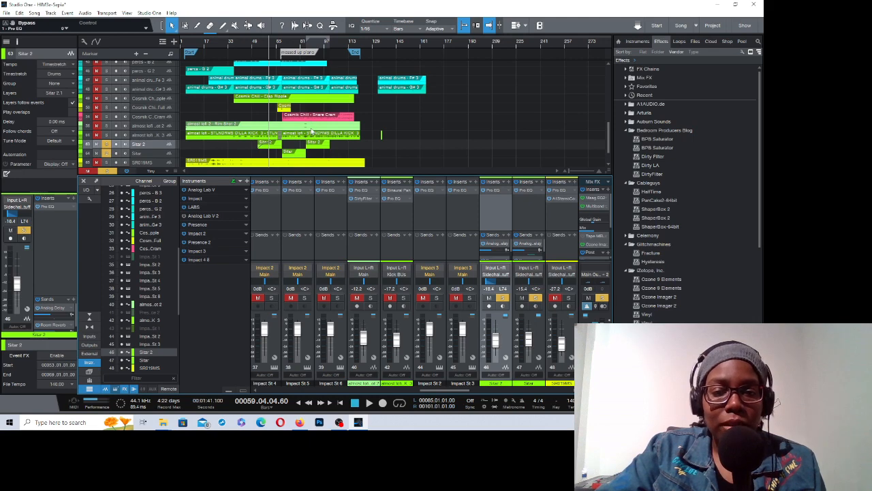
Step: Play the soloed sitar part from bar 67 and clear the solo on both sitar tracks
{"action": "left_click", "coordinate": [279, 45]}
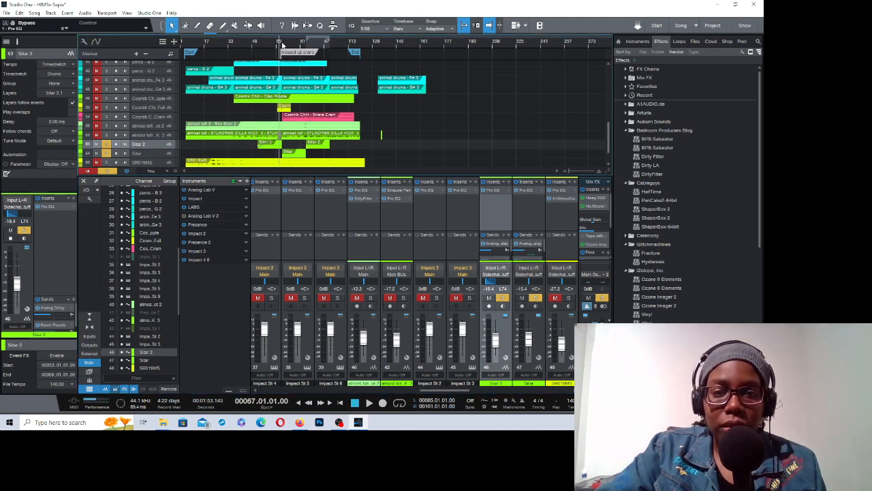
{"action": "key", "text": "space"}
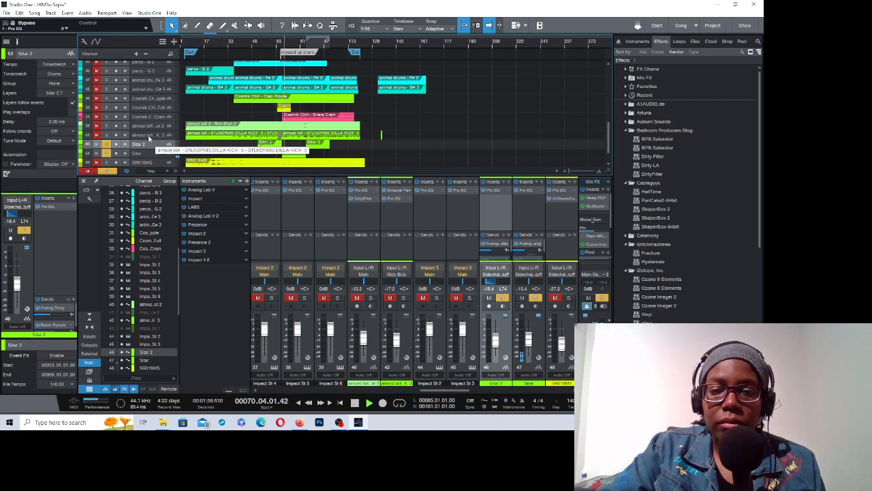
{"action": "left_click", "coordinate": [107, 154]}
{"action": "left_click", "coordinate": [106, 144]}
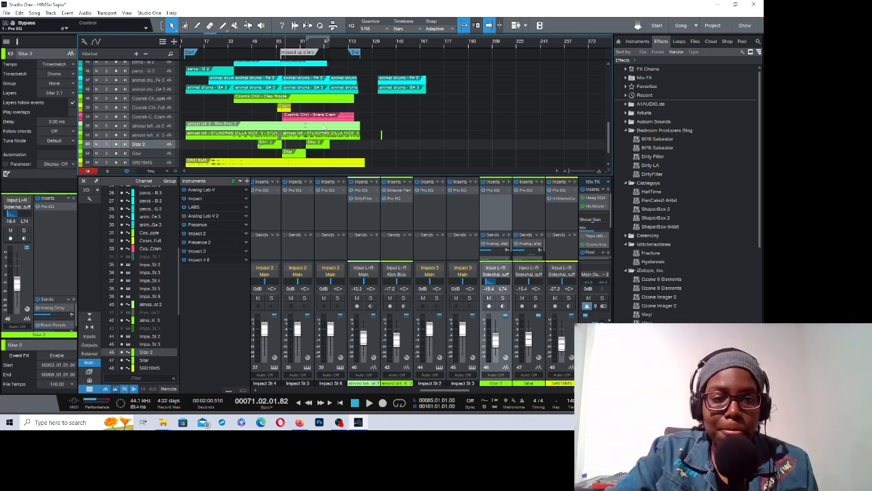
Step: Solo the almost lofi DILLA KICK track and play a few bars of it
{"action": "left_click", "coordinate": [106, 135]}
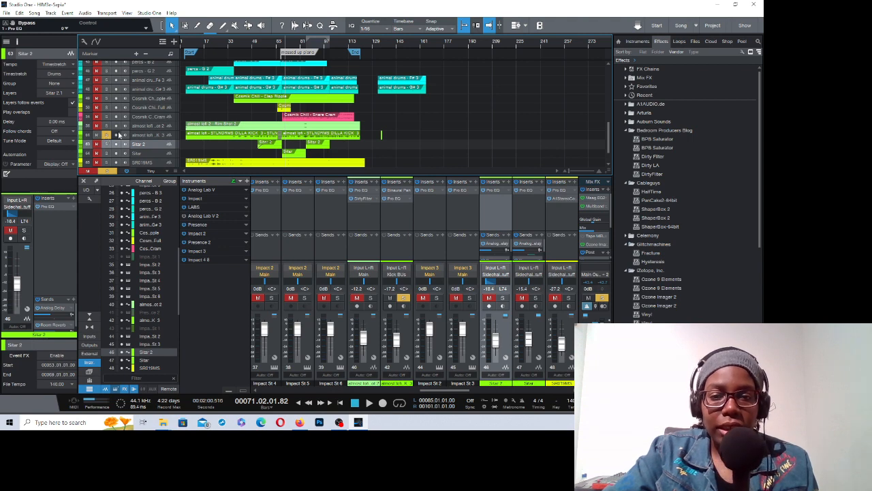
{"action": "key", "text": "space"}
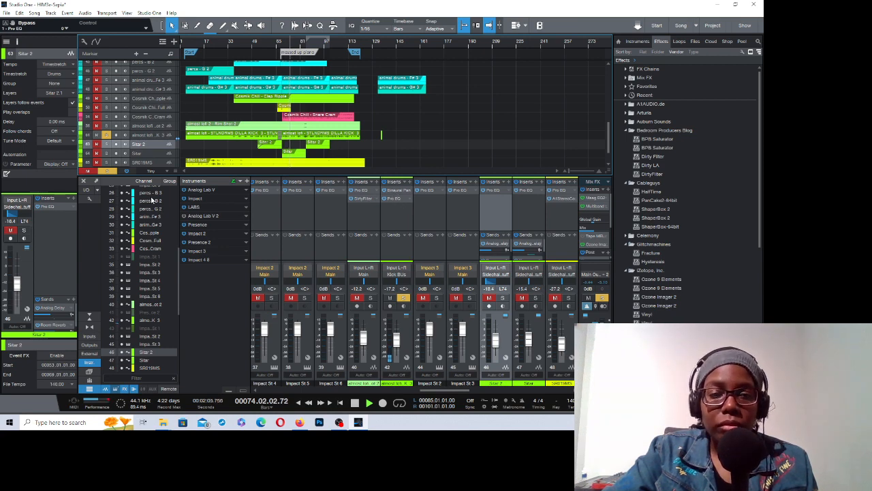
{"action": "key", "text": "space"}
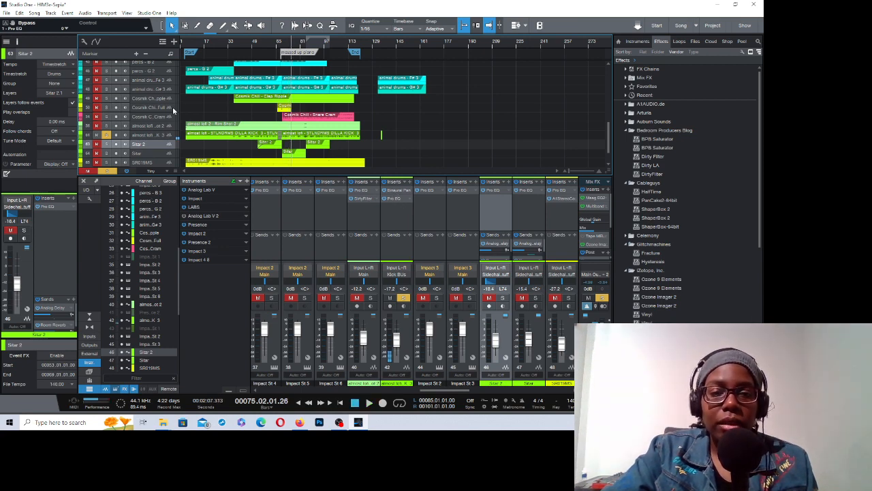
Step: Solo the almost lofi kick and rim shot tracks together with the other drum tracks and listen to them
{"action": "left_click", "coordinate": [106, 135]}
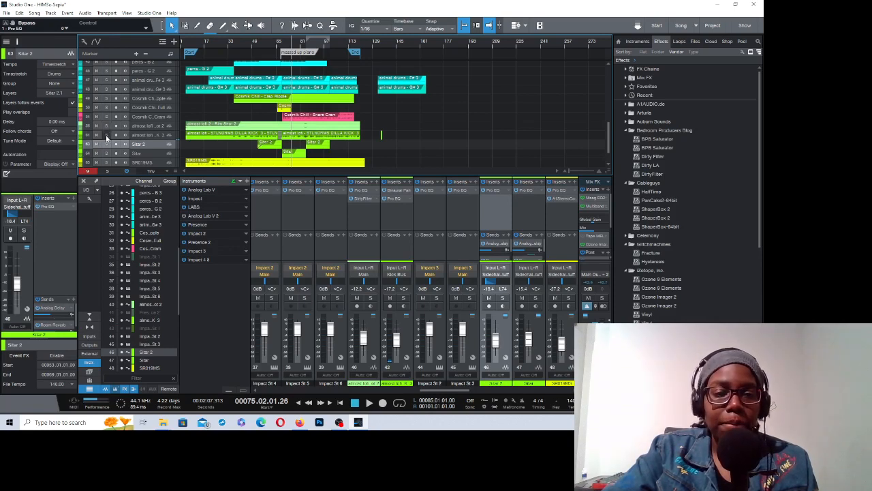
{"action": "left_click", "coordinate": [106, 135]}
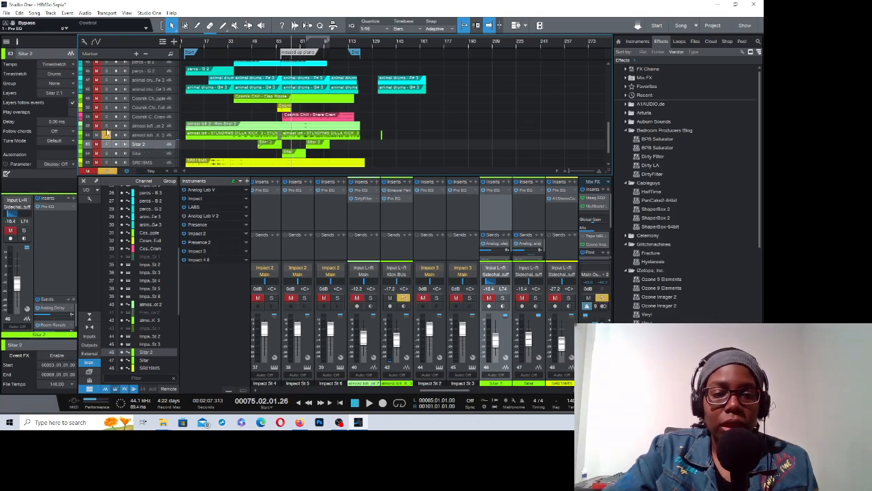
{"action": "left_click", "coordinate": [106, 125]}
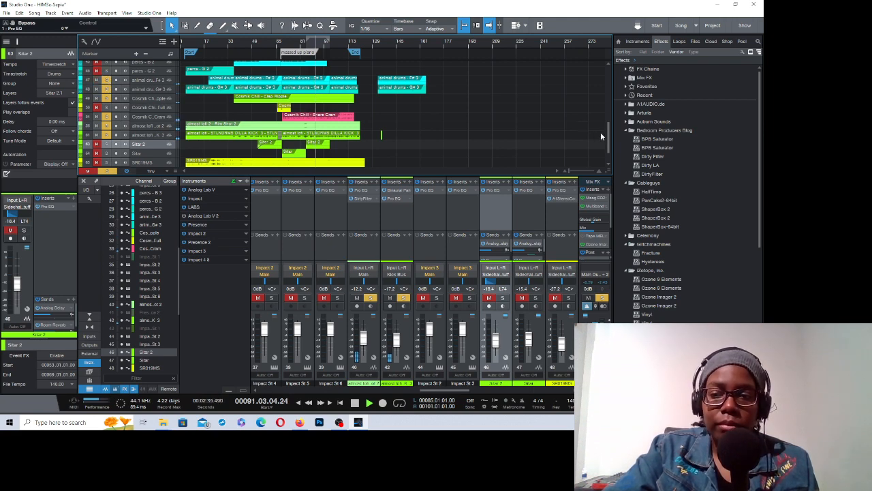
Step: Add the three percs tracks to the soloed drums, play them from bar 86 and clear all solos
{"action": "scroll", "coordinate": [593, 132], "scroll_direction": "up", "scroll_amount": 3}
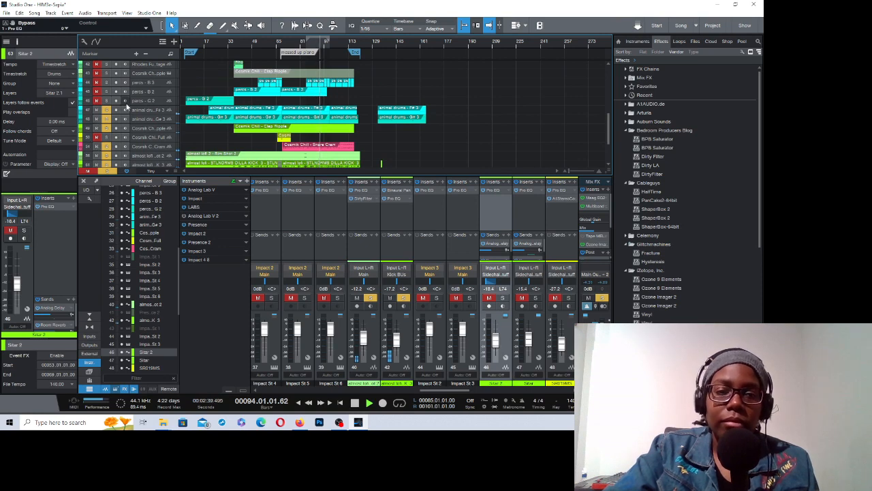
{"action": "key", "text": "space"}
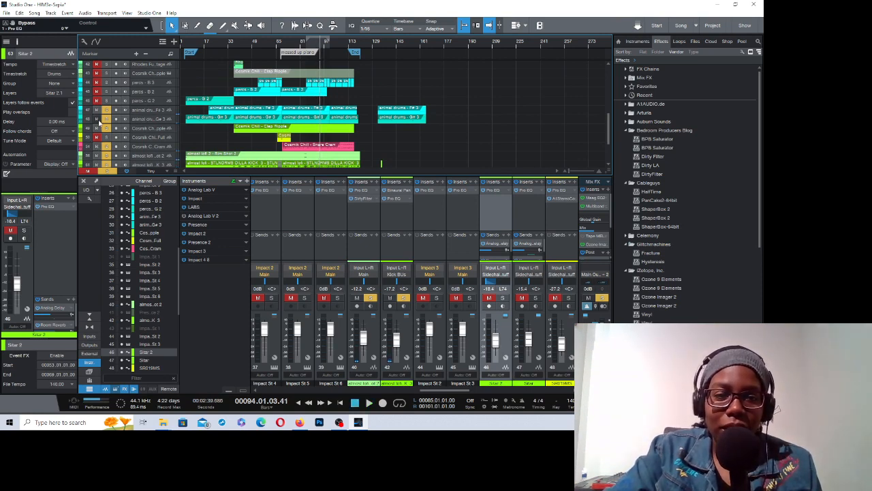
{"action": "left_click", "coordinate": [106, 85]}
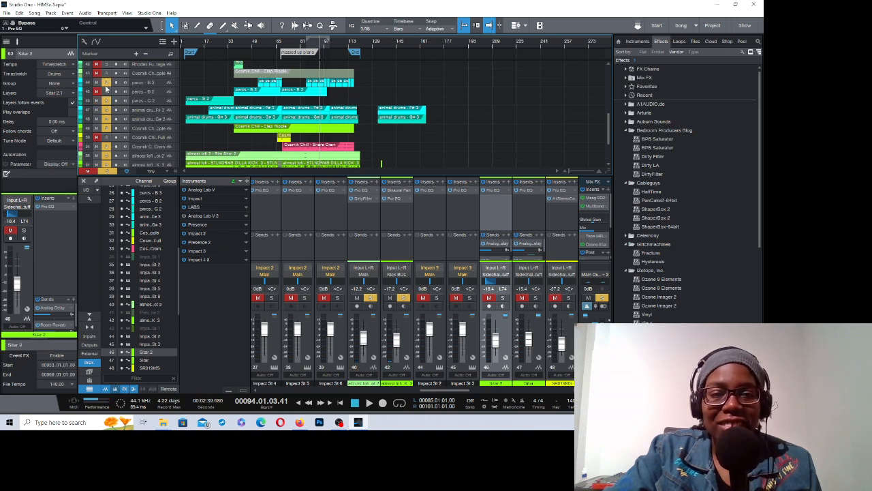
{"action": "left_click", "coordinate": [106, 93]}
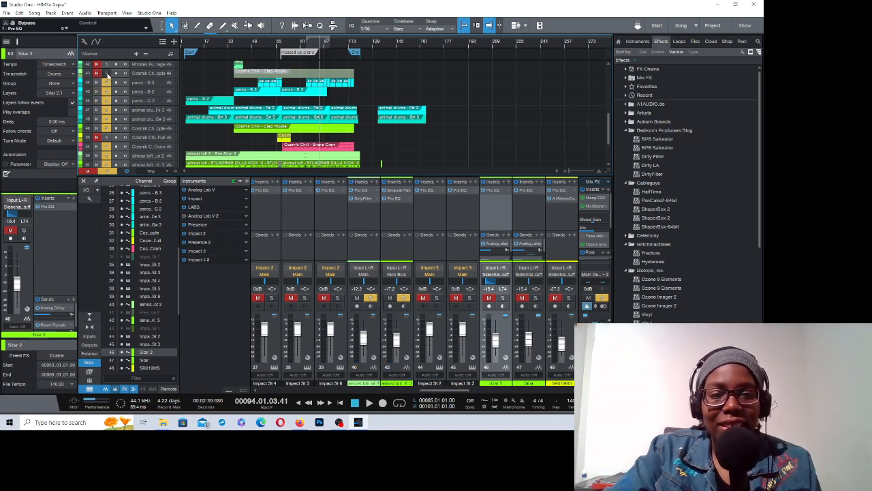
{"action": "left_click", "coordinate": [309, 43]}
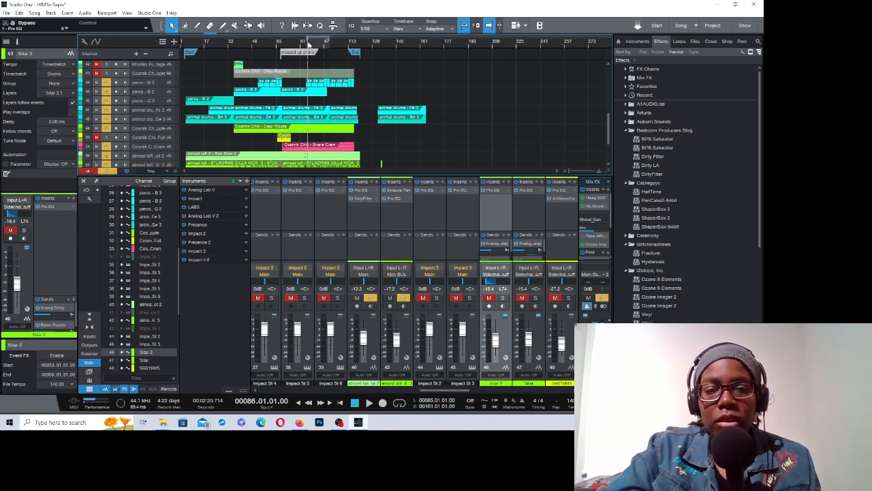
{"action": "key", "text": "space"}
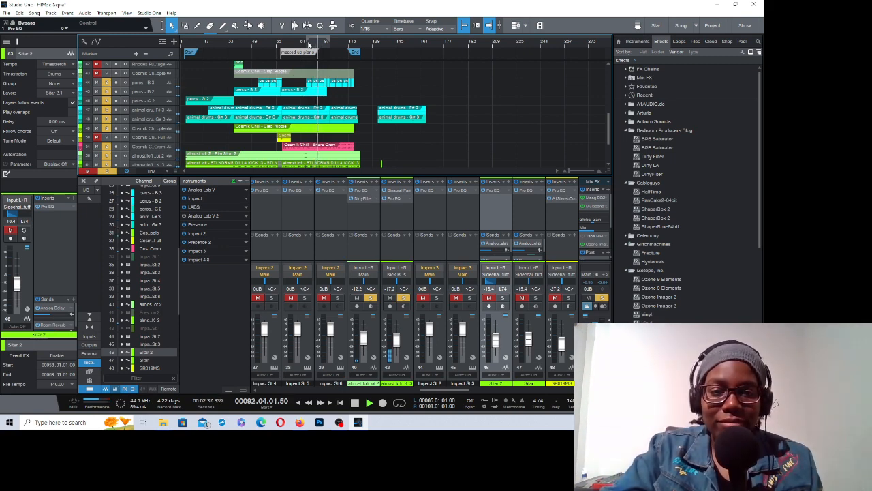
{"action": "key", "text": "space"}
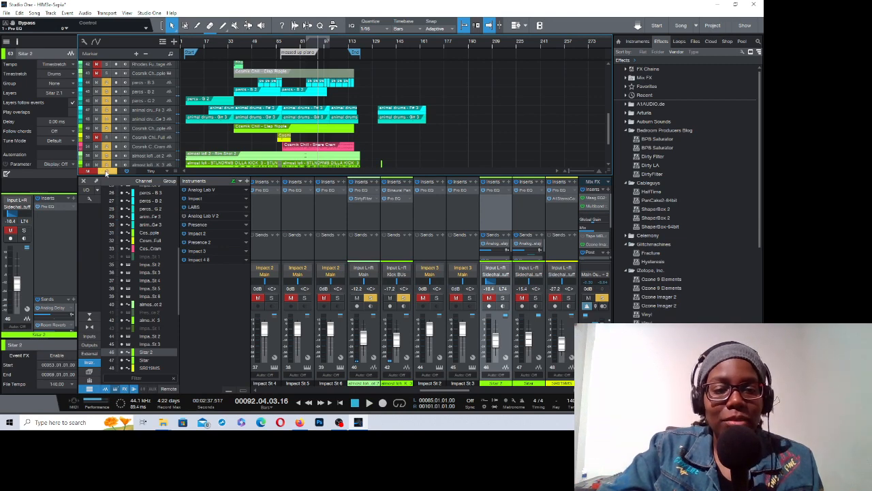
{"action": "left_click", "coordinate": [106, 171]}
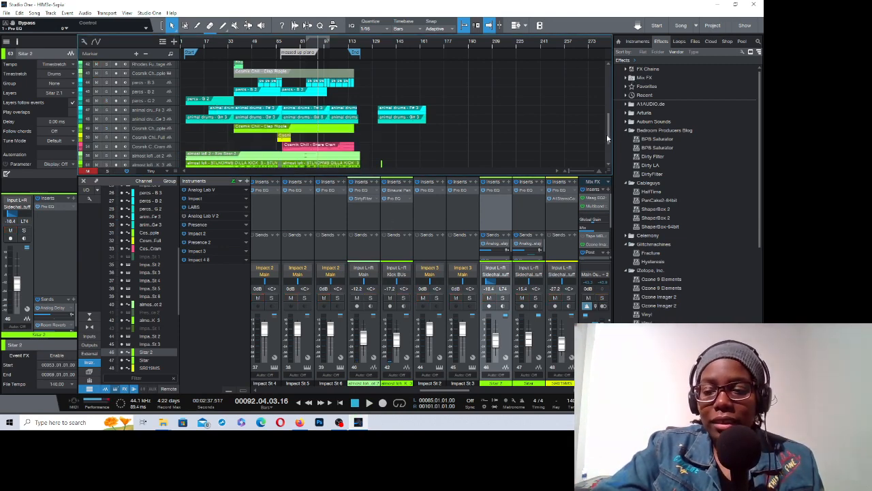
Step: Solo the Rhodes track just above the Cosmik Chill clap, play it from bar 37 and clear its solo
{"action": "left_click_drag", "start_coordinate": [608, 138], "coordinate": [610, 117]}
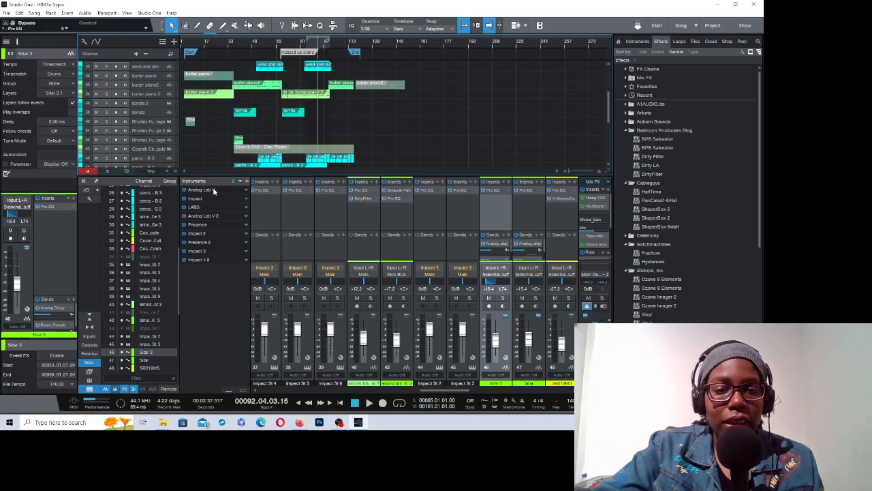
{"action": "left_click", "coordinate": [238, 44]}
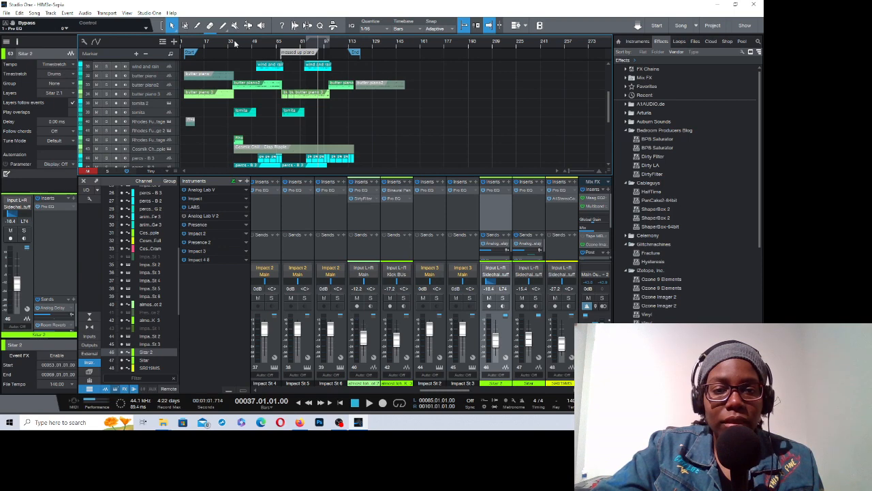
{"action": "left_click", "coordinate": [105, 140]}
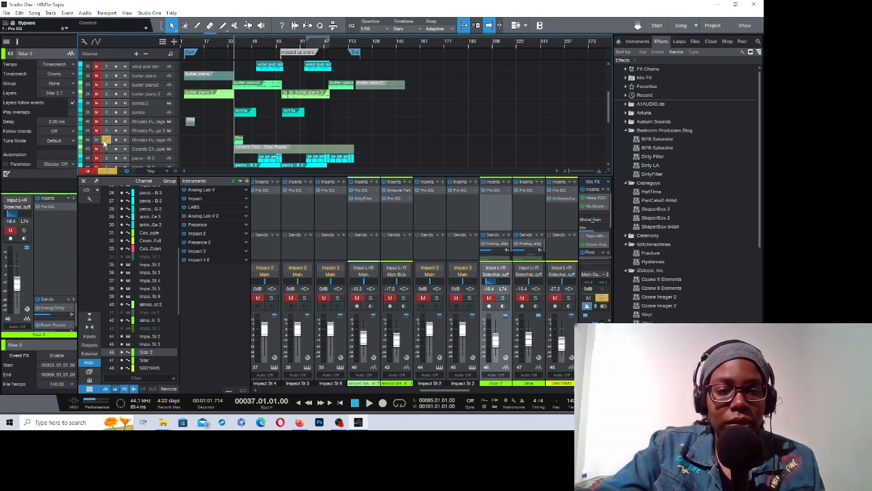
{"action": "key", "text": "space"}
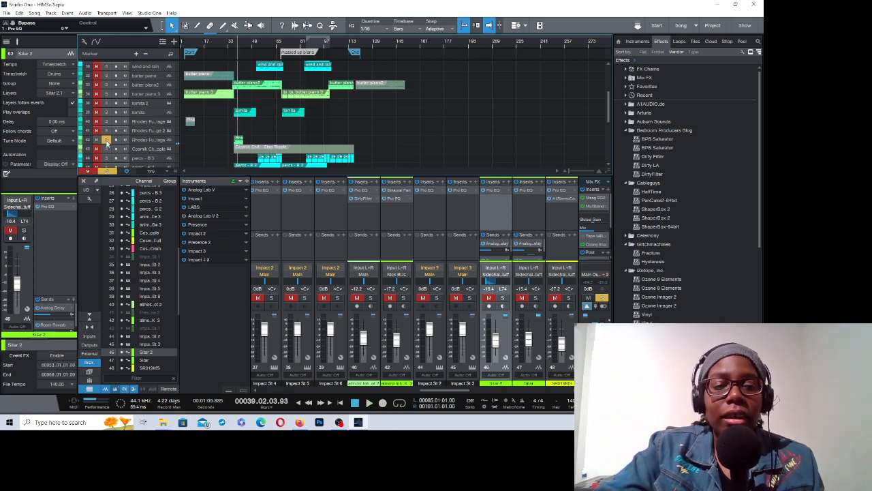
{"action": "left_click", "coordinate": [106, 140]}
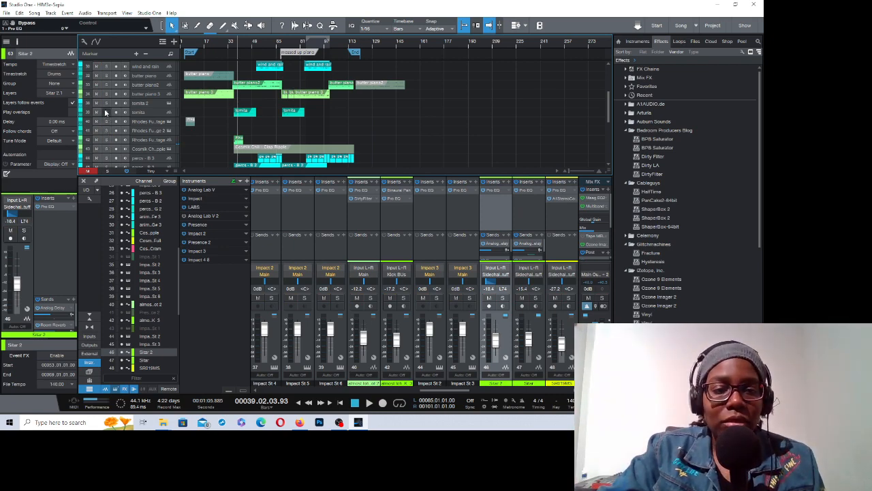
Step: Solo the tomita track, play a few bars of it from bar 36 and clear its solo
{"action": "left_click", "coordinate": [106, 111]}
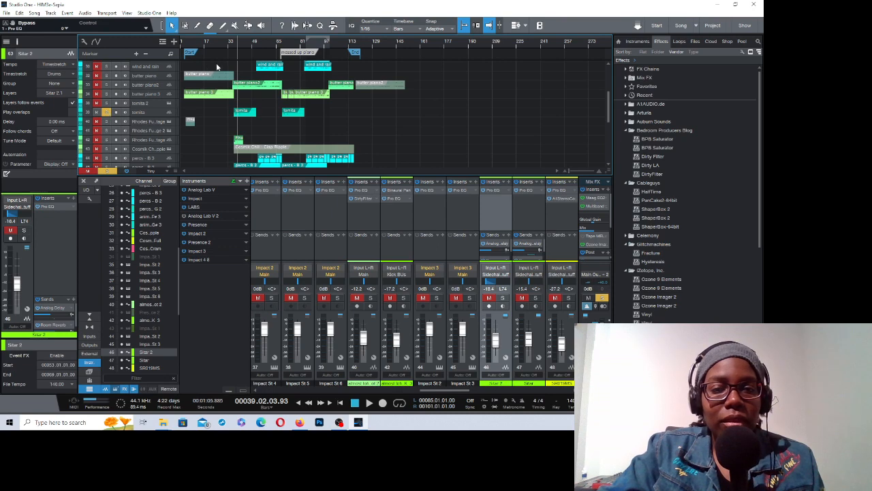
{"action": "left_click", "coordinate": [234, 44]}
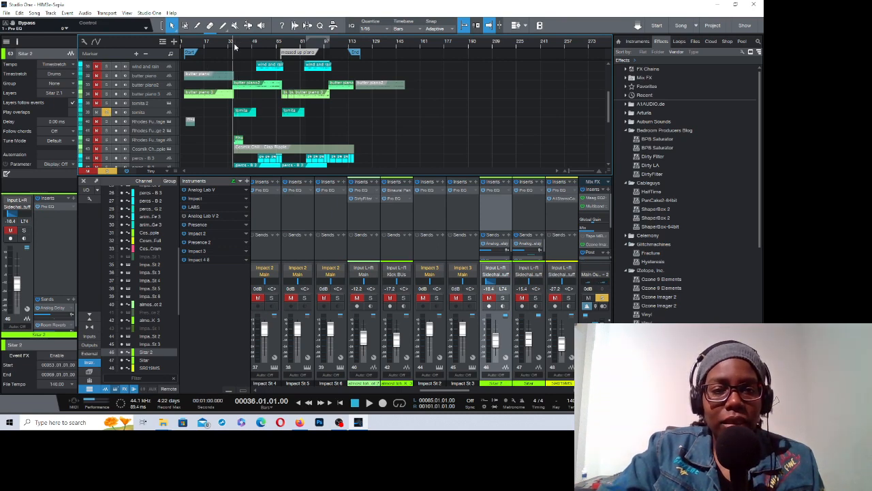
{"action": "key", "text": "space"}
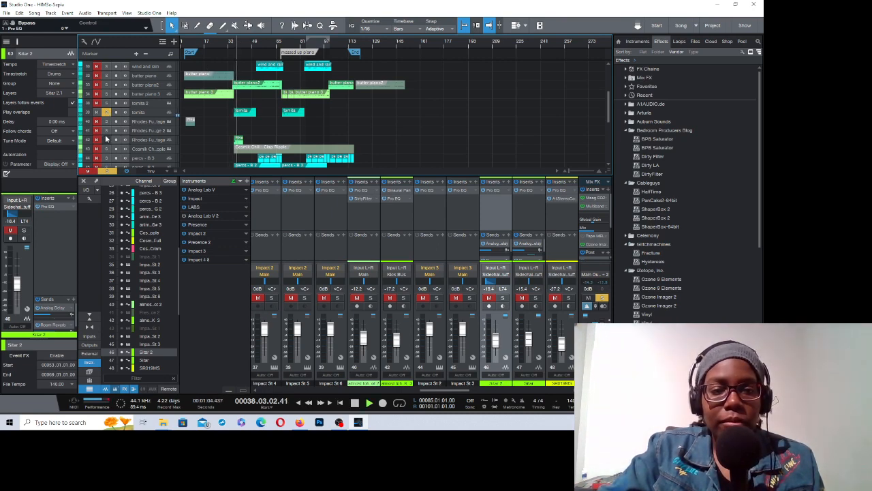
{"action": "key", "text": "space"}
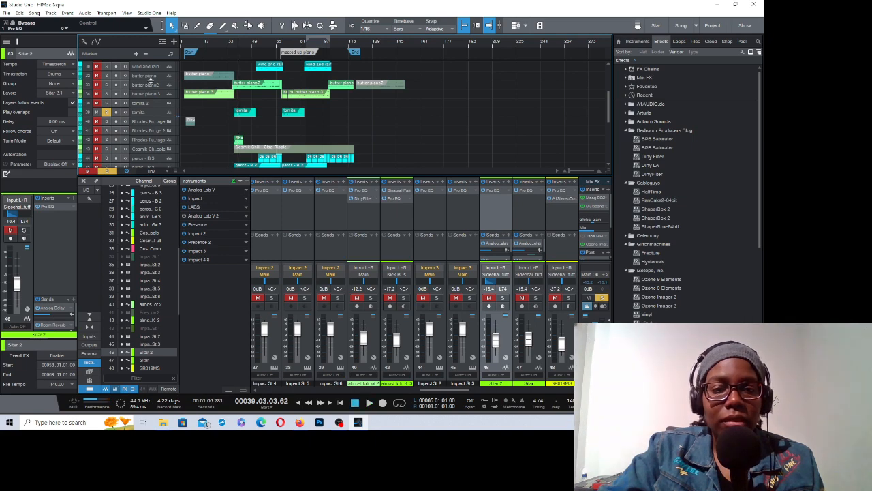
{"action": "left_click", "coordinate": [106, 113]}
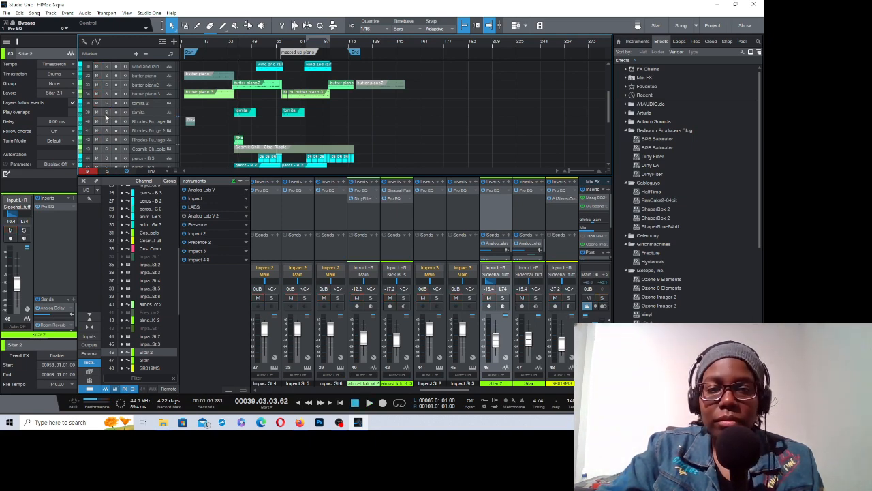
Step: Solo the butter piano2 and butter piano 3 tracks and listen to them from bar 6
{"action": "left_click_drag", "start_coordinate": [610, 114], "coordinate": [606, 102]}
{"action": "left_click", "coordinate": [105, 134]}
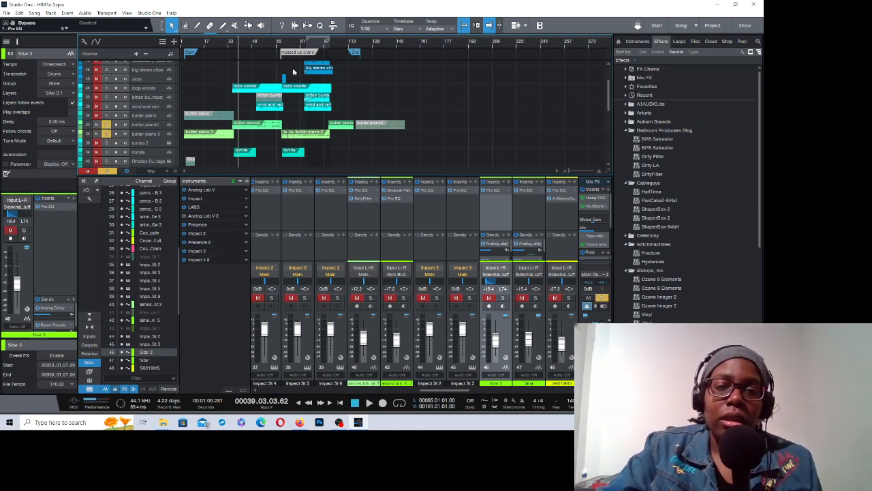
{"action": "left_click", "coordinate": [189, 46]}
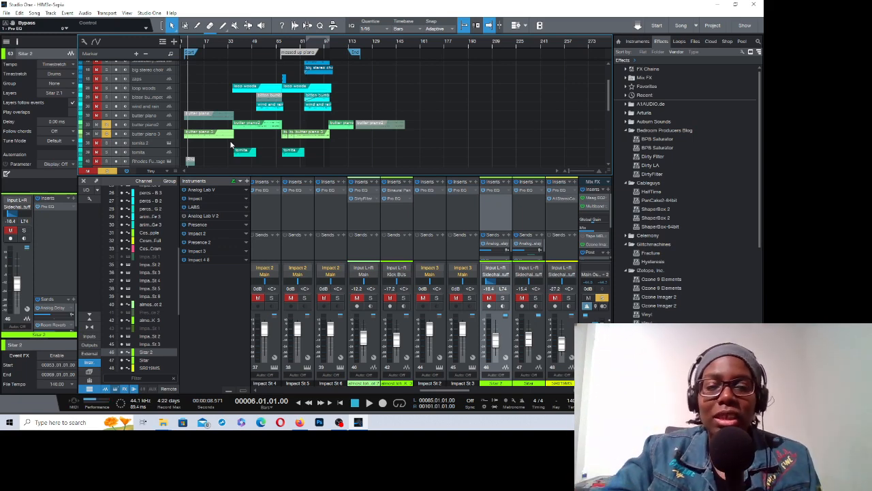
{"action": "key", "text": "space"}
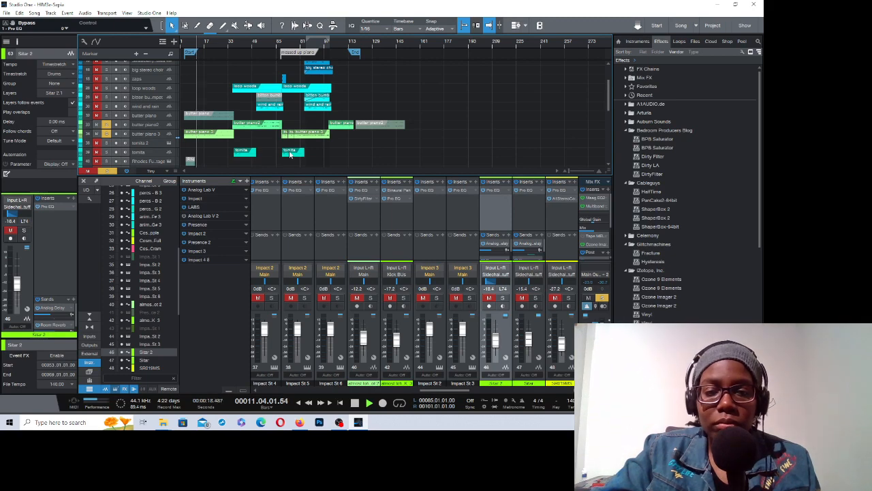
{"action": "key", "text": "space"}
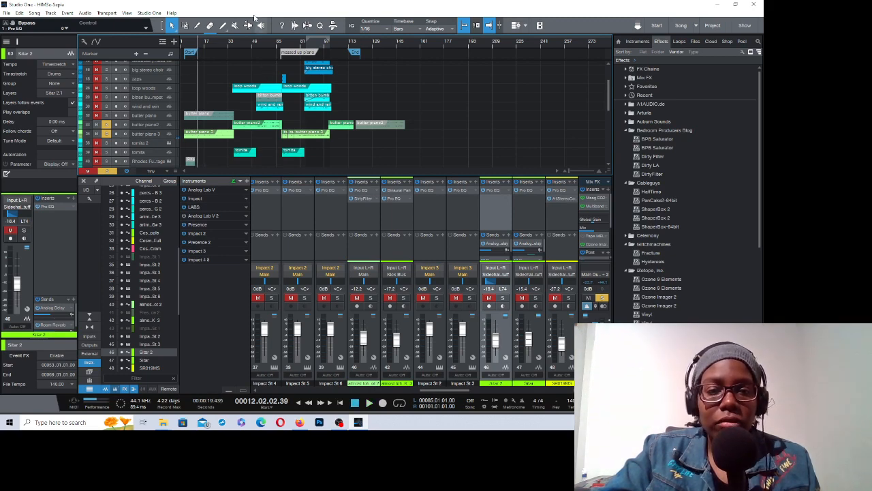
Step: Play the soloed butter pianos from bar 37, then listen to their part leading up to bar 57
{"action": "left_click", "coordinate": [234, 43]}
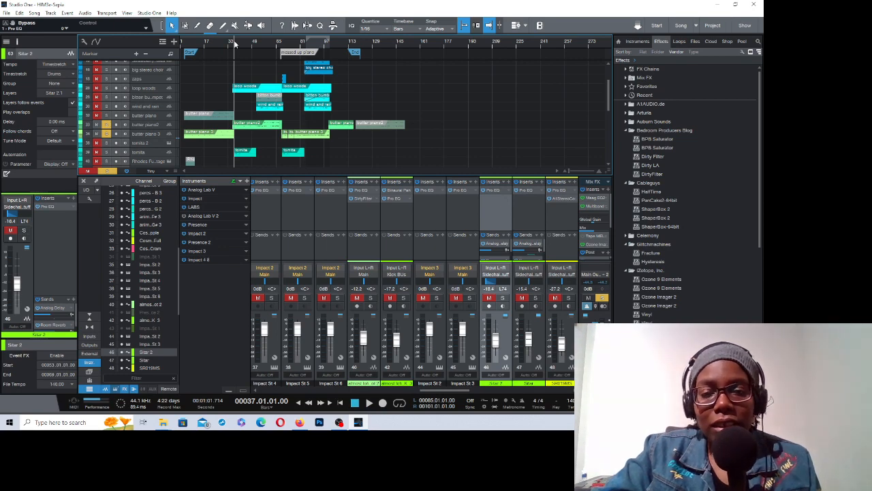
{"action": "key", "text": "space"}
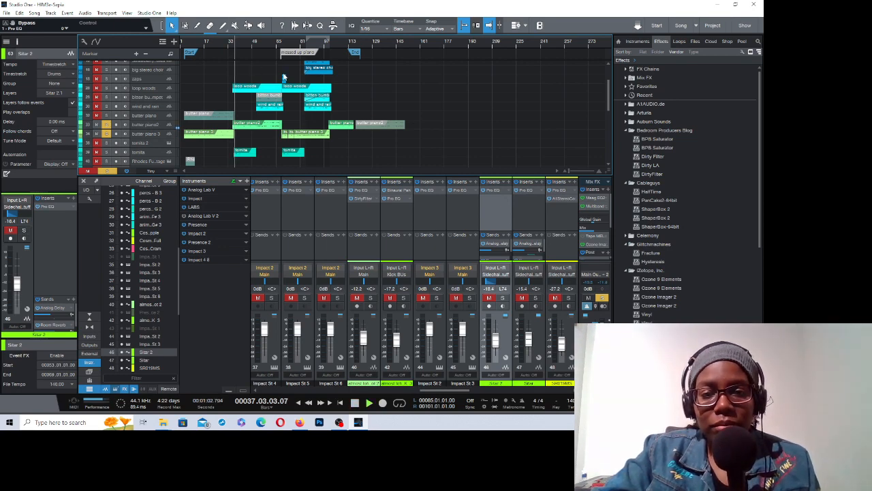
{"action": "key", "text": "space"}
{"action": "left_click", "coordinate": [257, 50]}
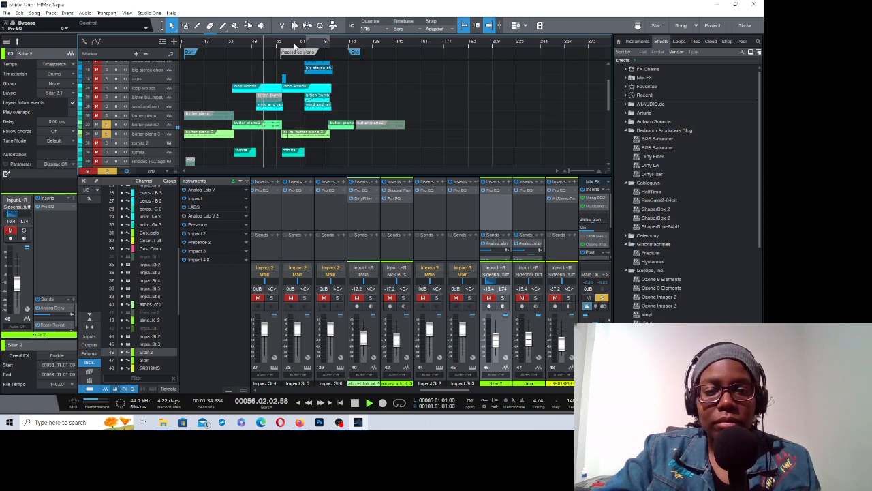
{"action": "key", "text": "space"}
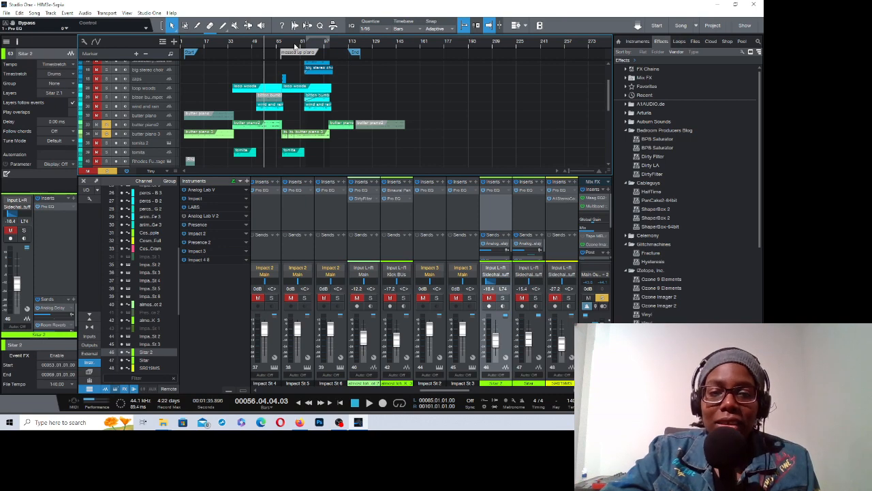
{"action": "key", "text": "space"}
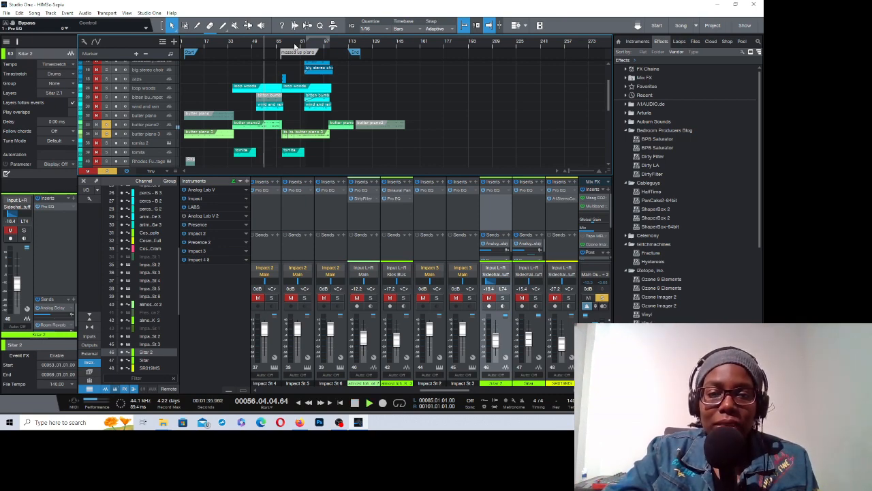
{"action": "key", "text": "space"}
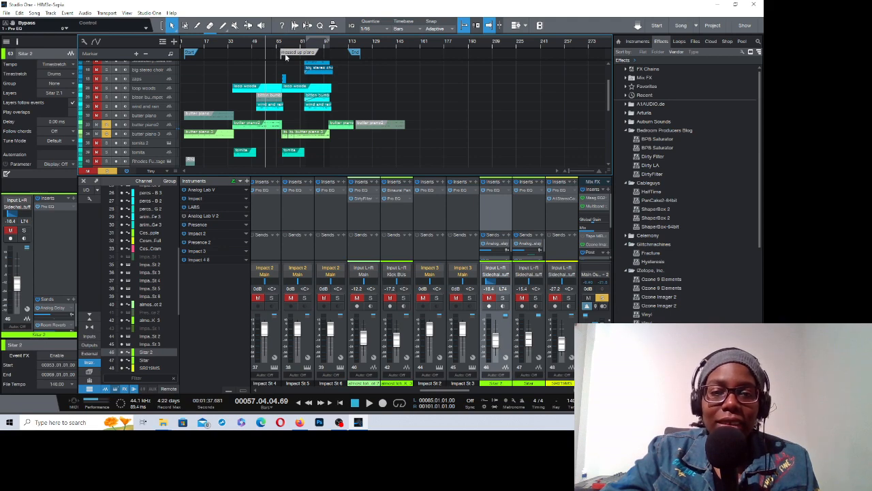
Step: Select the messed up piano marker and examine the butter piano clips from bar 67 up close
{"action": "left_click", "coordinate": [286, 56]}
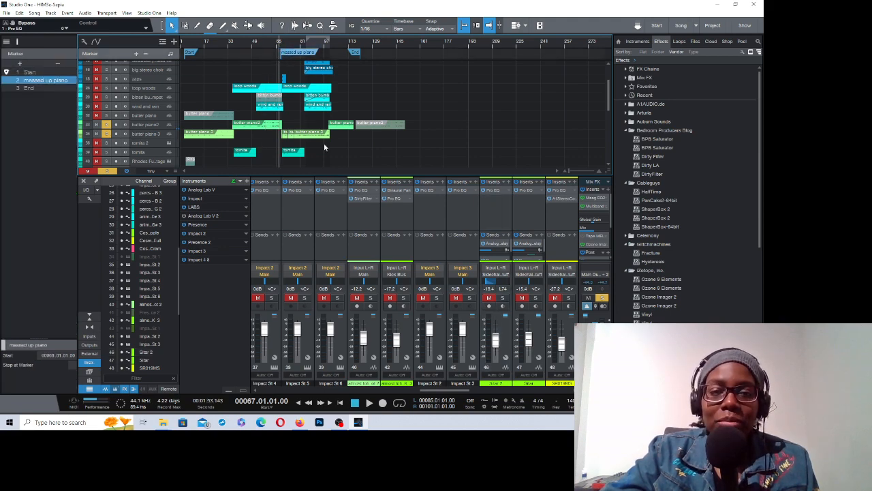
{"action": "left_click", "coordinate": [572, 171]}
{"action": "left_click_drag", "start_coordinate": [571, 172], "coordinate": [574, 172]}
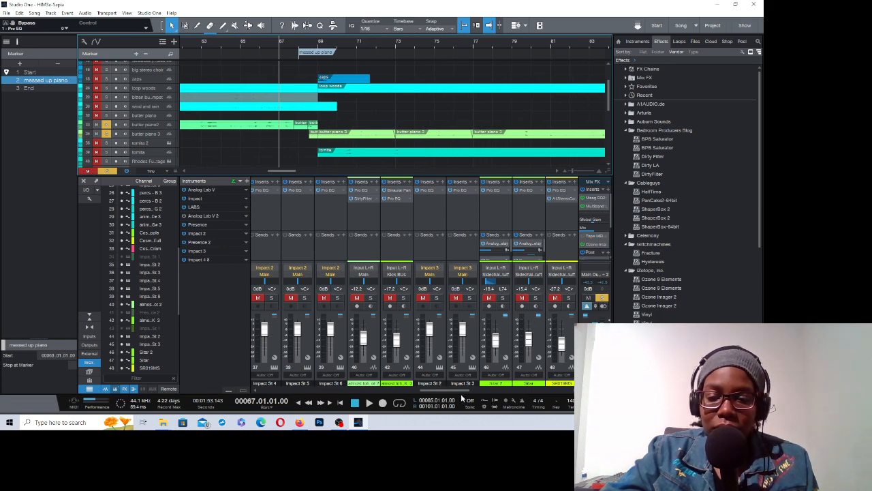
Step: Select the butter piano2 track and open its channel's Autofilter insert to examine the filter settings
{"action": "left_click_drag", "start_coordinate": [458, 389], "coordinate": [290, 403]}
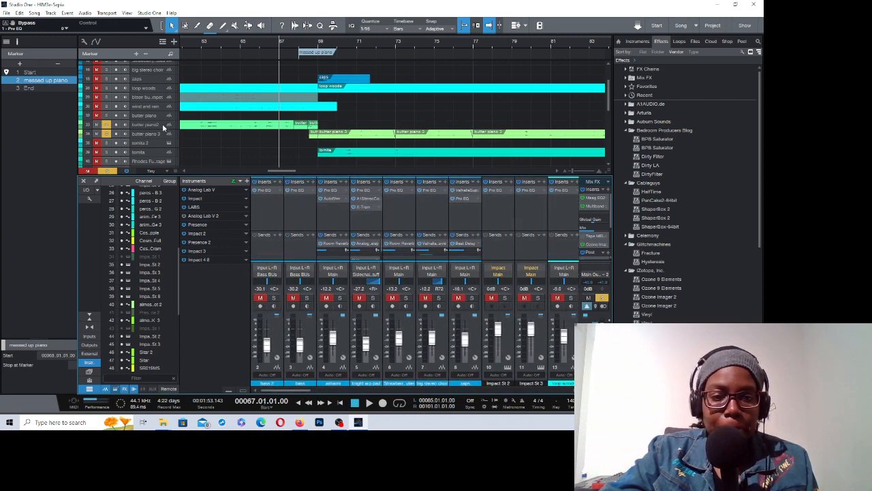
{"action": "left_click", "coordinate": [164, 127]}
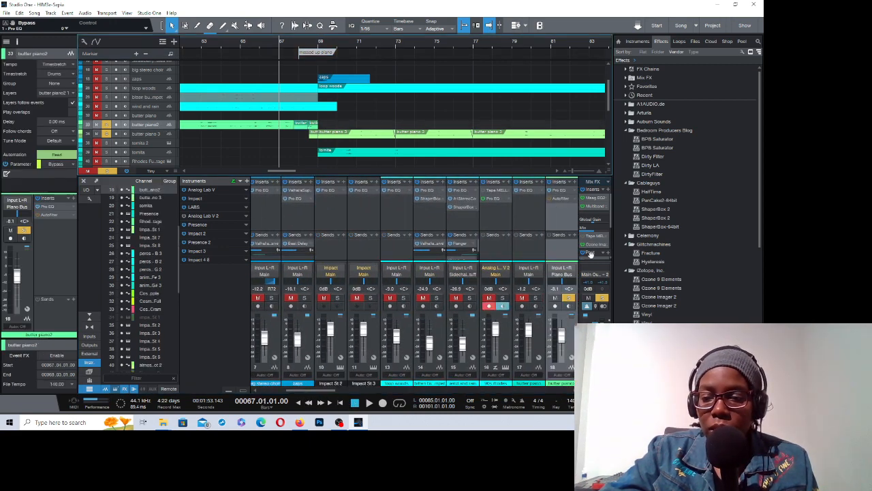
{"action": "left_click", "coordinate": [565, 198]}
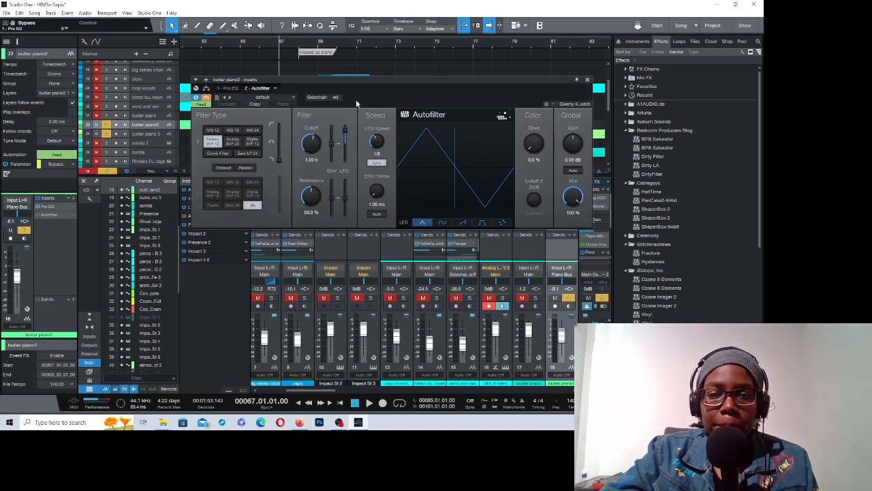
{"action": "left_click_drag", "start_coordinate": [383, 89], "coordinate": [323, 146]}
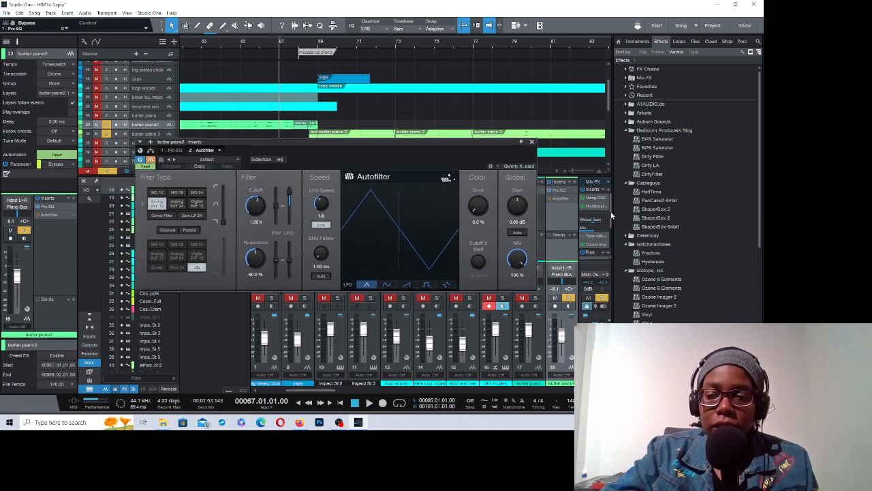
Step: Open ShaperBox 2 on the main output and play the soloed butter pianos from bar 67 through it
{"action": "left_click_drag", "start_coordinate": [611, 215], "coordinate": [612, 233]}
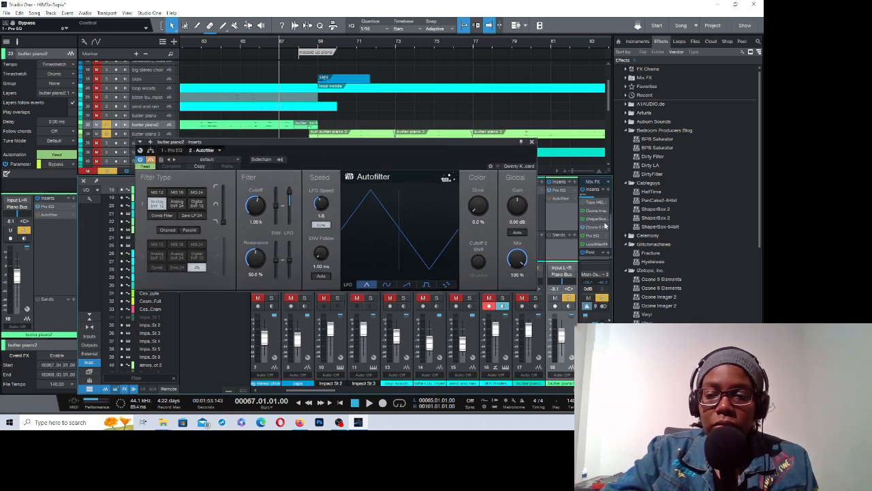
{"action": "double_click", "coordinate": [596, 219]}
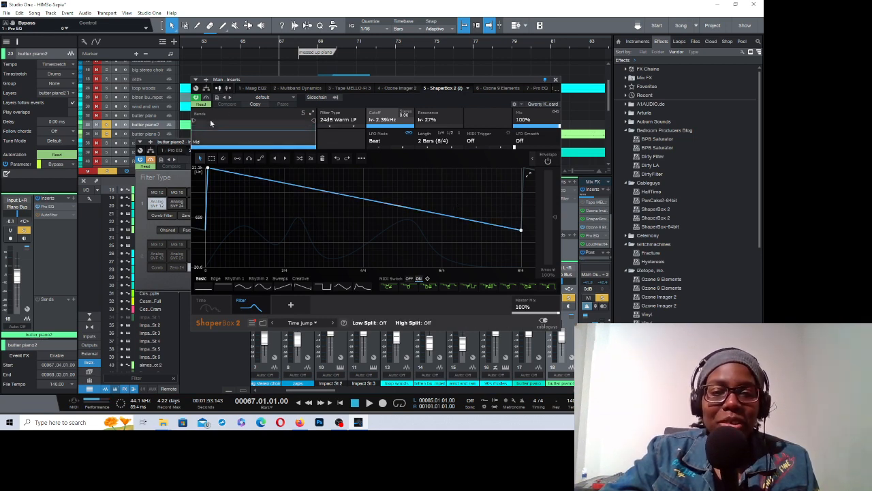
{"action": "key", "text": "space"}
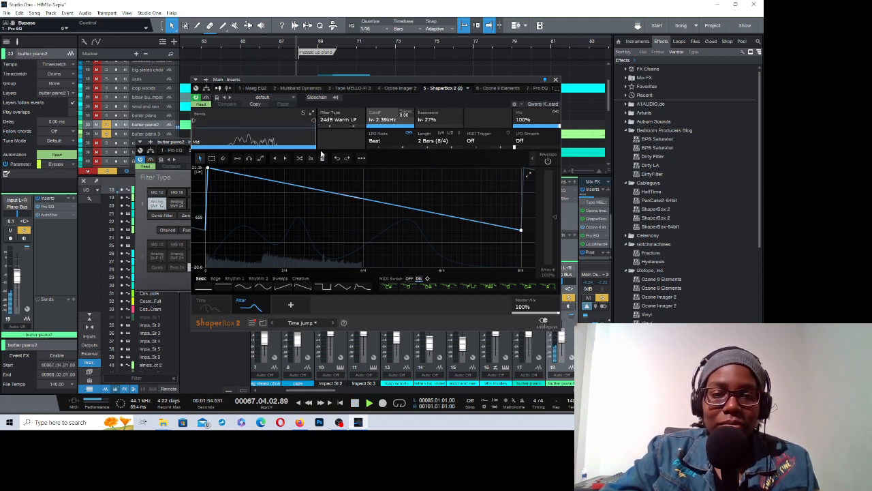
{"action": "key", "text": "space"}
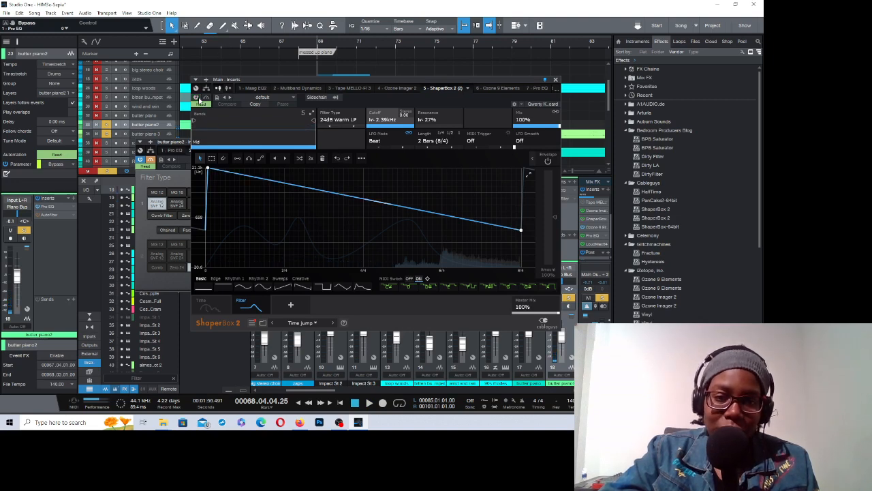
Step: Deactivate ShaperBox 2 on the main output, replay the soloed butter pianos around bar 67 and close the effect window
{"action": "left_click", "coordinate": [277, 46]}
{"action": "key", "text": "space"}
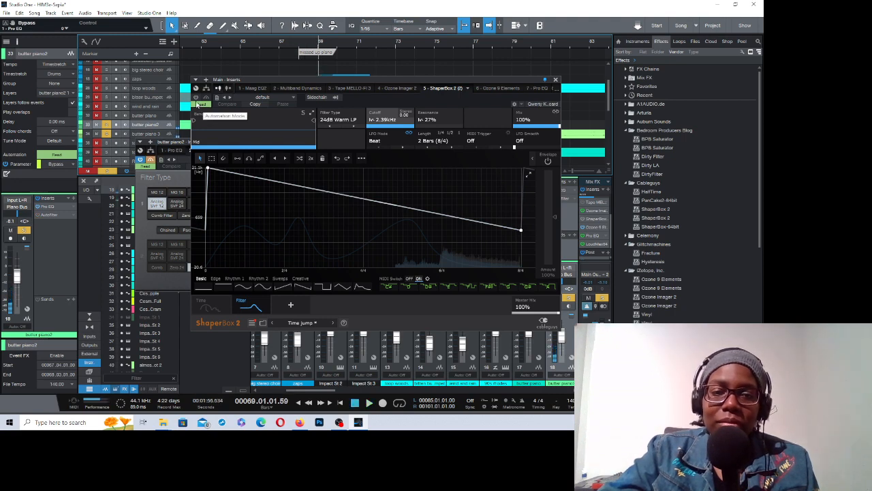
{"action": "left_click", "coordinate": [198, 104]}
{"action": "left_click", "coordinate": [556, 81]}
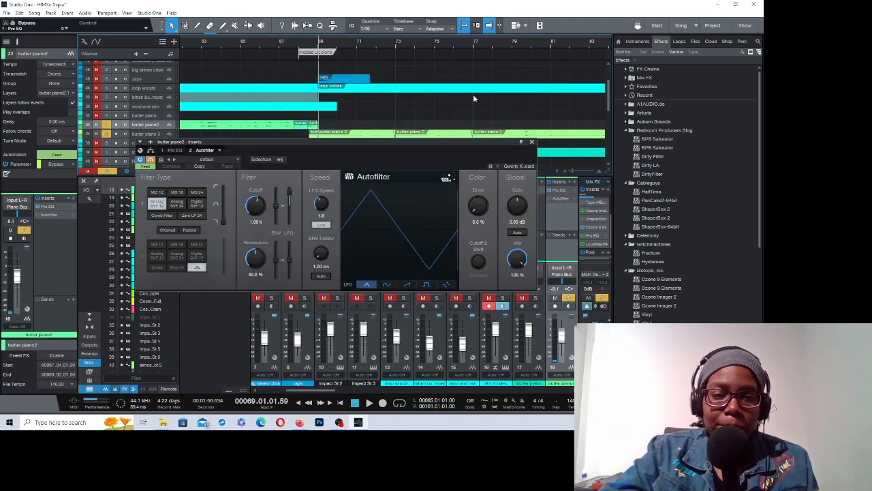
Step: Lift the bypass on butter piano2's Autofilter and play the passage from late in bar 67 with the filter active
{"action": "left_click", "coordinate": [150, 160]}
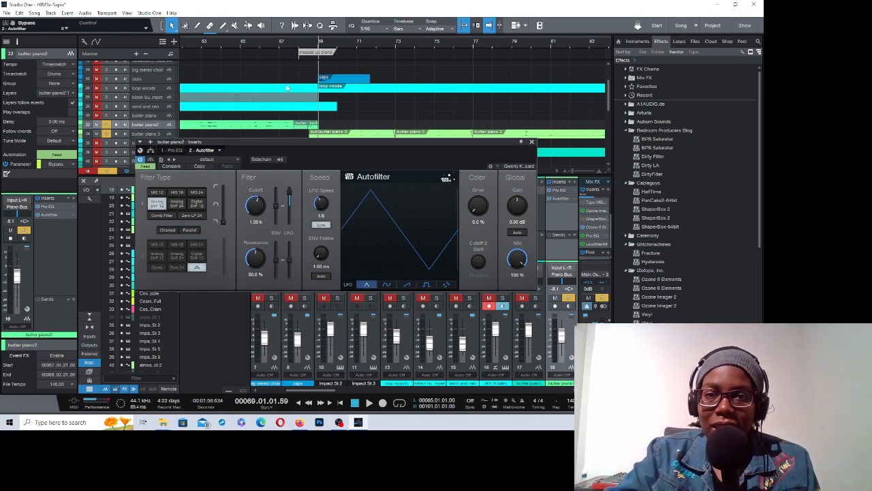
{"action": "left_click", "coordinate": [296, 46]}
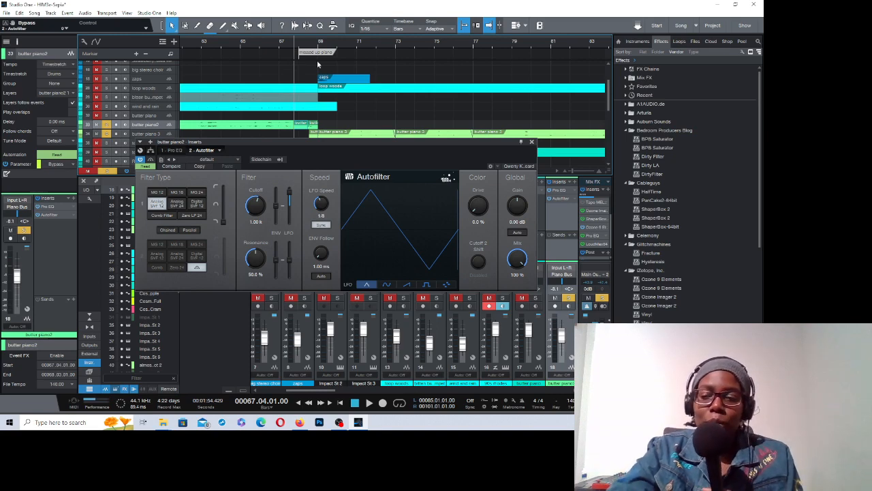
{"action": "key", "text": "space"}
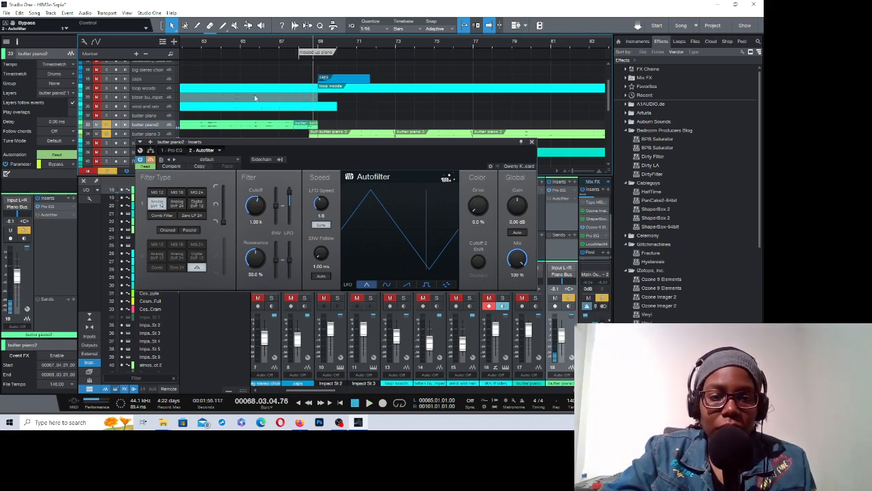
{"action": "left_click", "coordinate": [294, 45]}
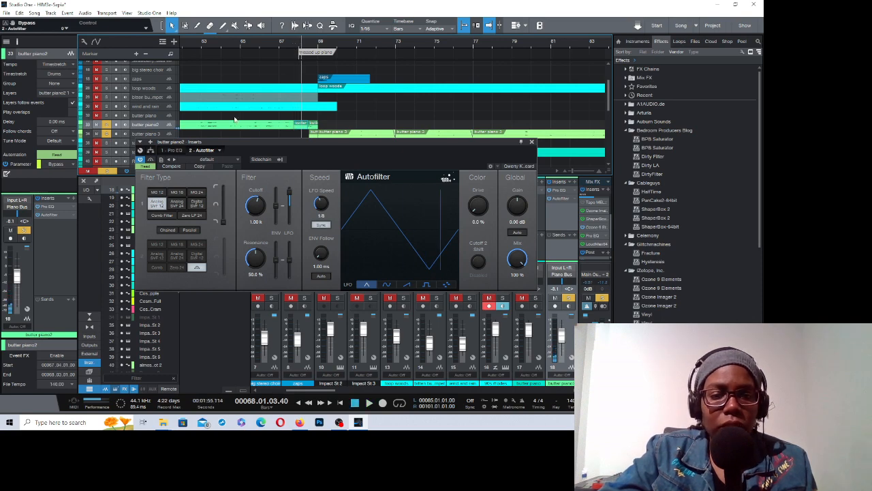
{"action": "key", "text": "space"}
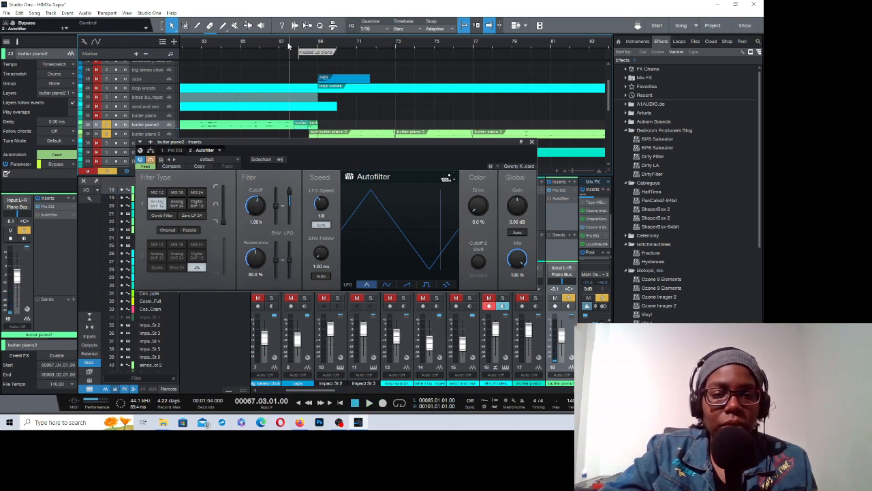
Step: Deactivate butter piano2's Autofilter, replay the passage from bar 67 to compare, and close the effect window
{"action": "left_click", "coordinate": [140, 161]}
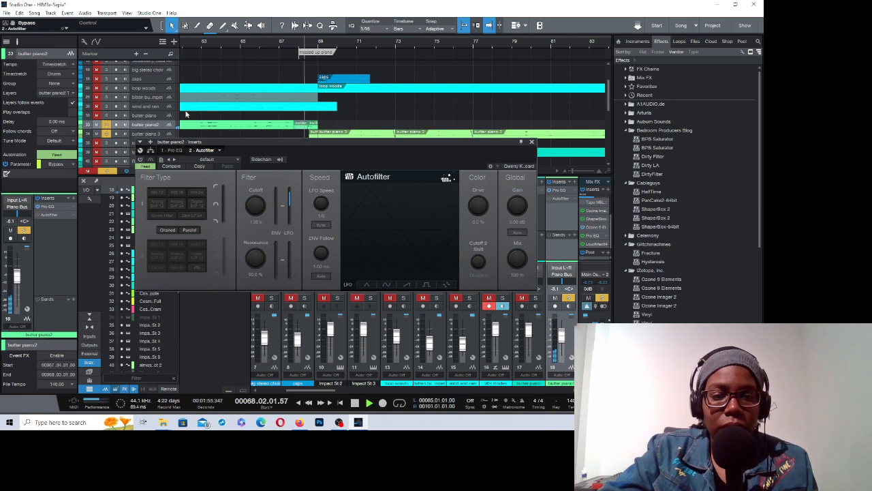
{"action": "key", "text": "space"}
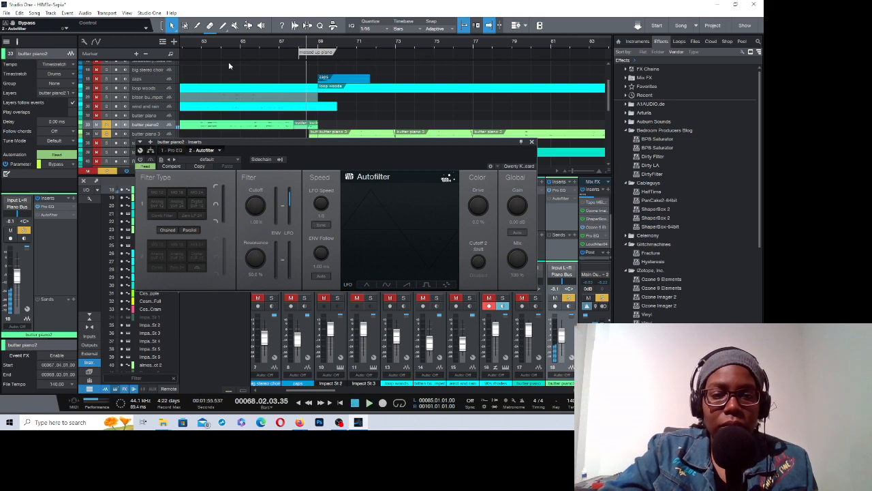
{"action": "left_click", "coordinate": [279, 46]}
{"action": "key", "text": "space"}
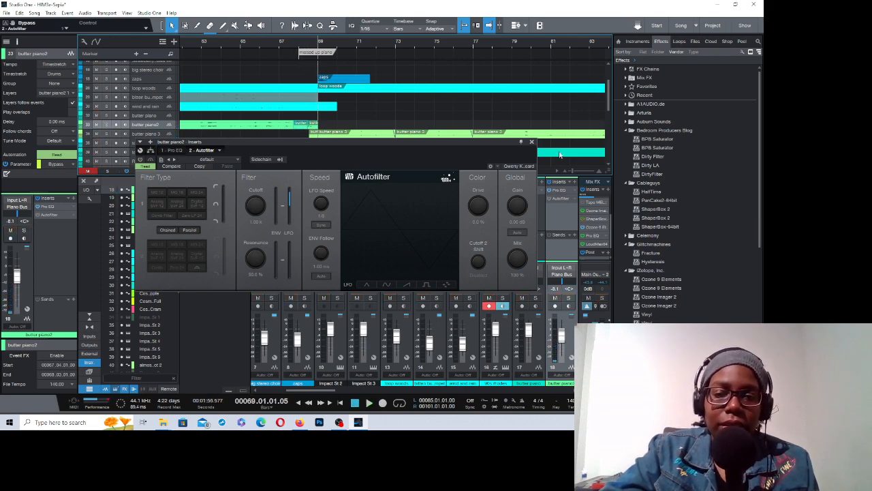
{"action": "left_click", "coordinate": [533, 143]}
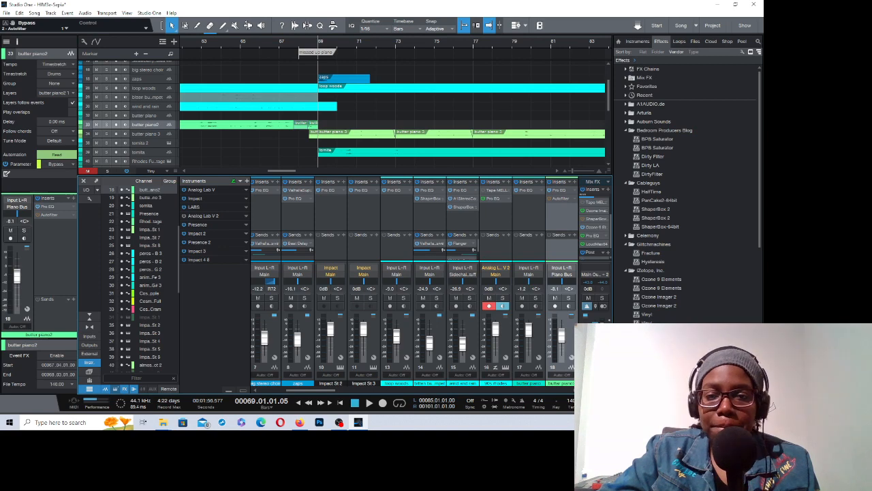
Step: Show the full arrangement, solo the wind and rain track and play it from bar 52
{"action": "key", "text": "F3"}
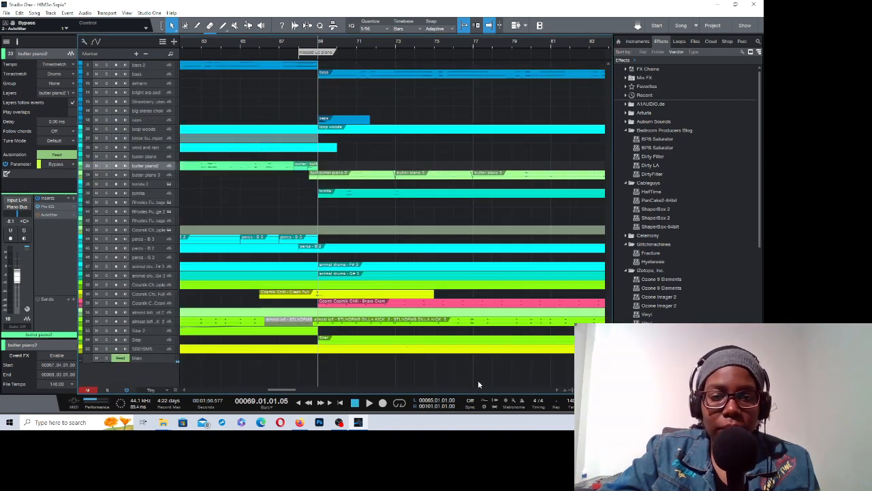
{"action": "left_click", "coordinate": [106, 148]}
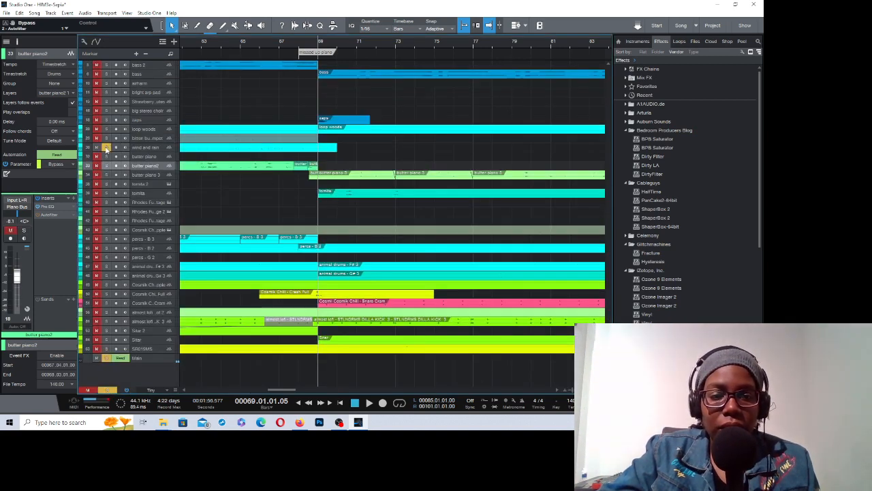
{"action": "left_click_drag", "start_coordinate": [293, 392], "coordinate": [267, 385]}
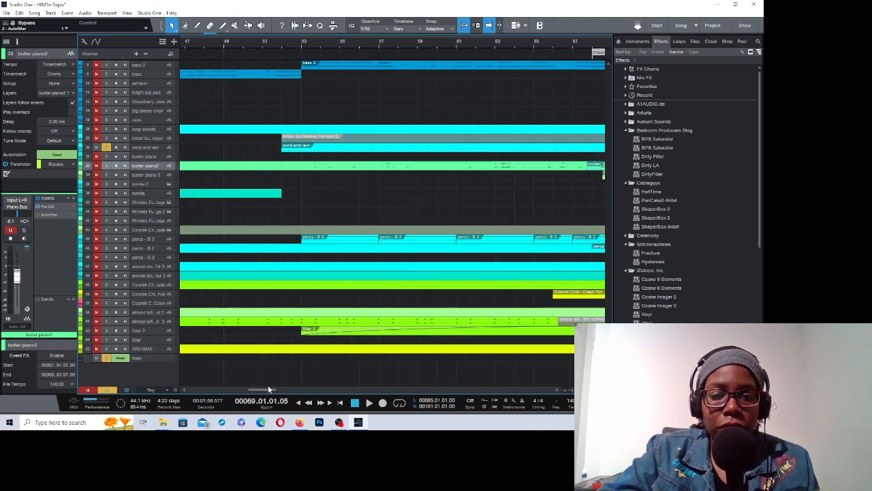
{"action": "left_click", "coordinate": [296, 49]}
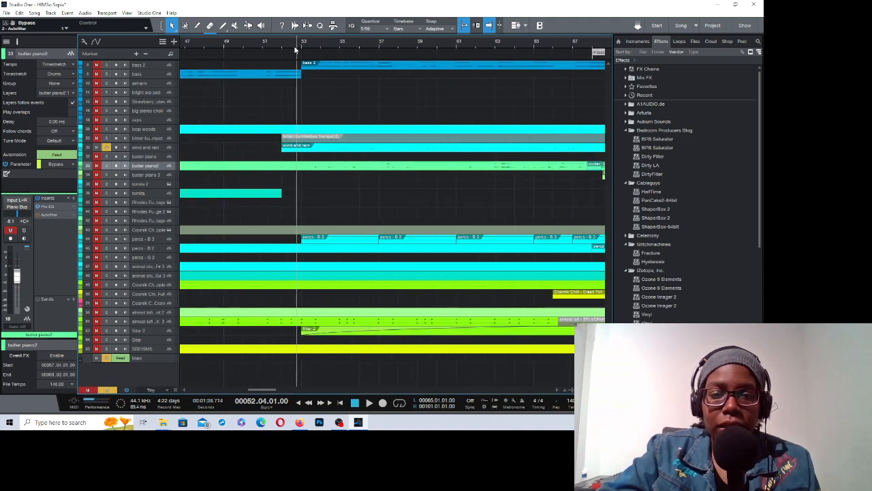
{"action": "key", "text": "space"}
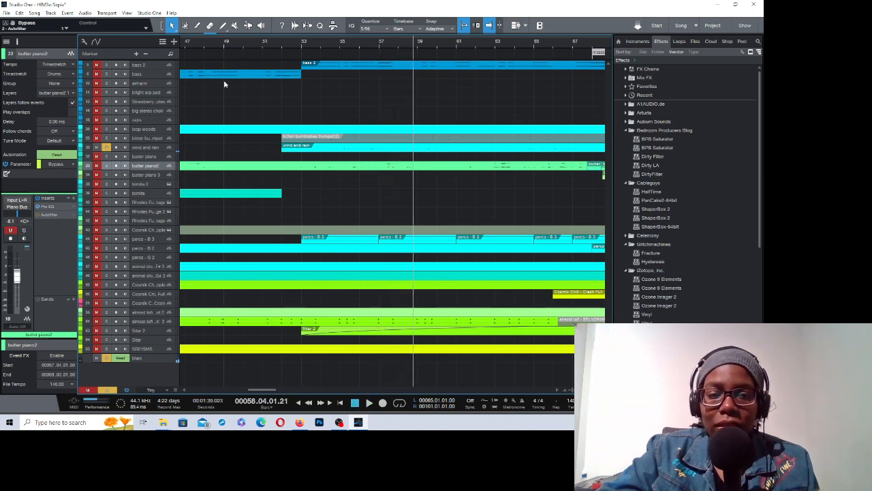
Step: Select the wind and rain track and inspect its channel's Pro EQ curve
{"action": "left_click", "coordinate": [164, 149]}
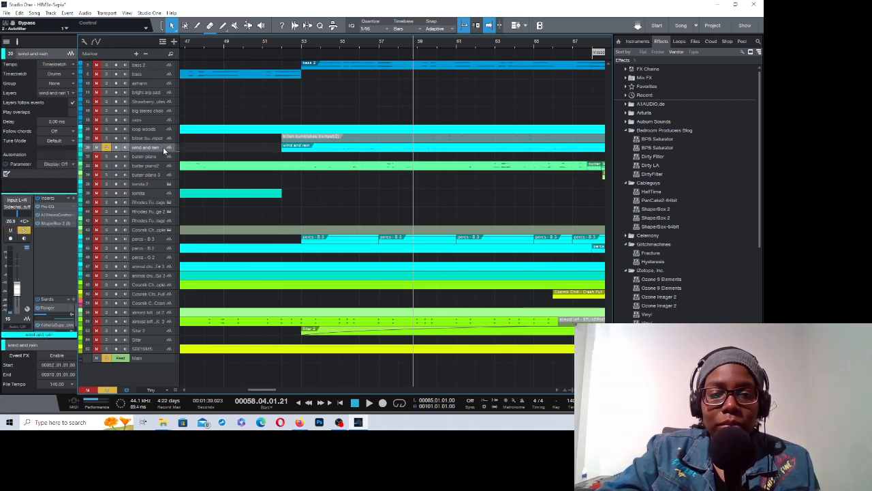
{"action": "key", "text": "F3"}
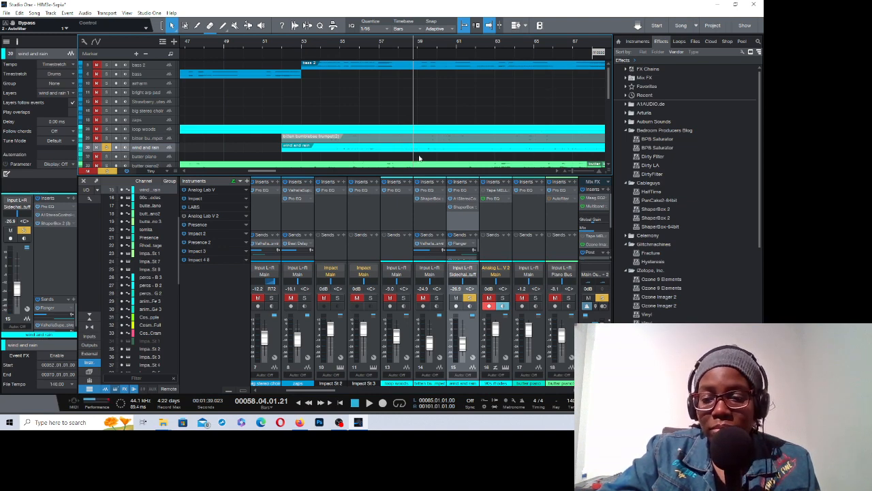
{"action": "left_click", "coordinate": [465, 191]}
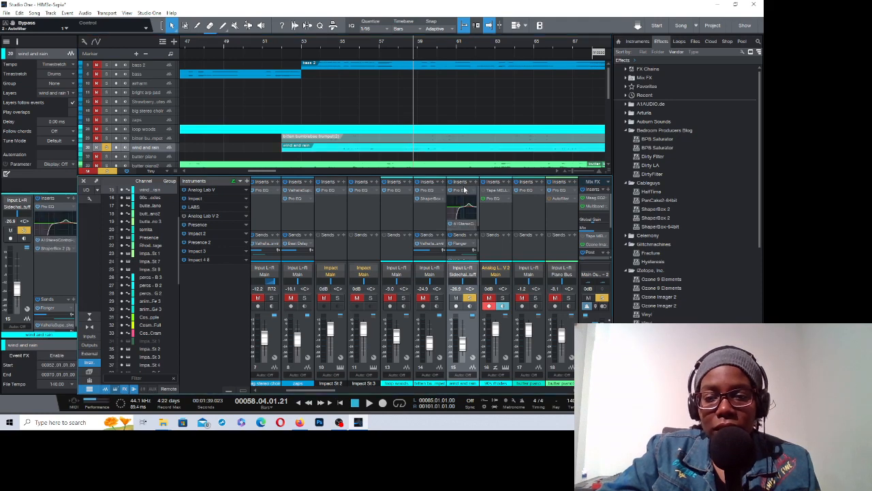
{"action": "left_click", "coordinate": [464, 192]}
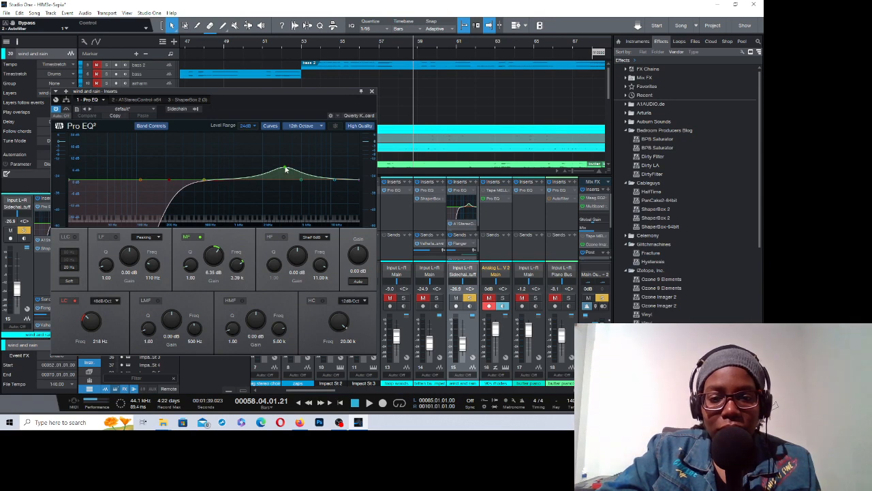
{"action": "left_click", "coordinate": [371, 92]}
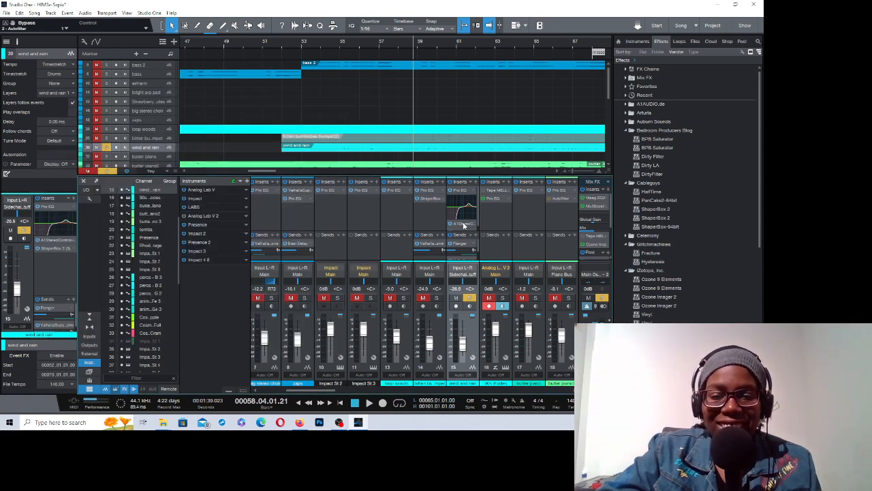
Step: Inspect the A1StereoControl and ShaperBox 2 inserts on the wind and rain channel
{"action": "left_click", "coordinate": [464, 224]}
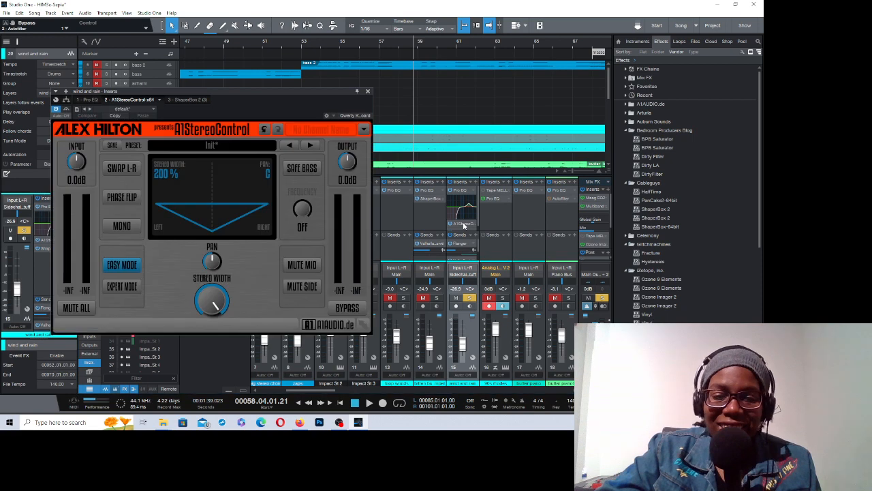
{"action": "left_click", "coordinate": [368, 92]}
{"action": "left_click", "coordinate": [455, 233]}
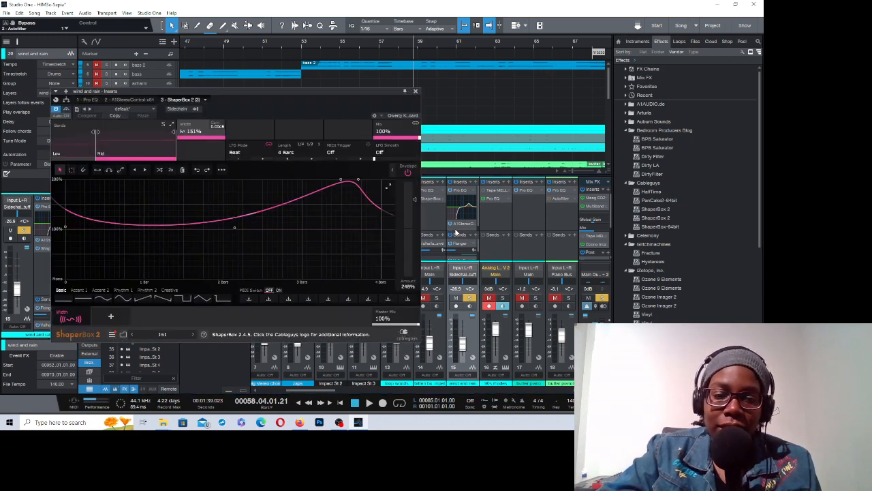
{"action": "left_click", "coordinate": [415, 91]}
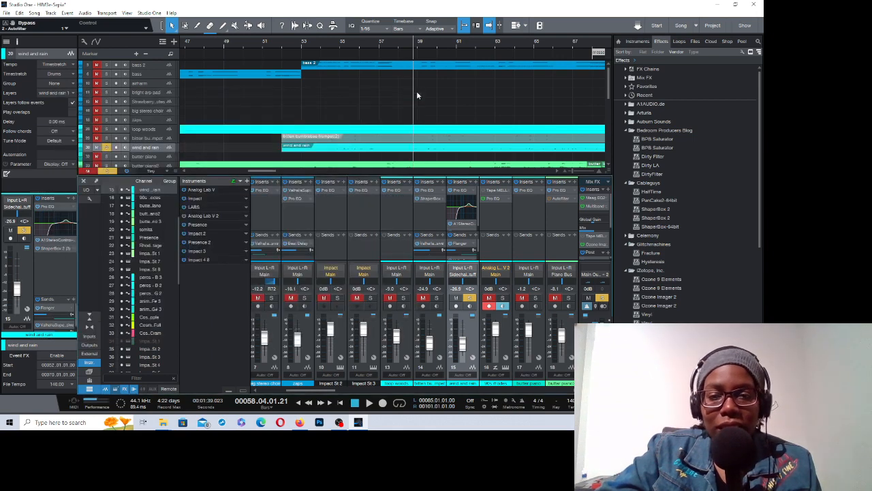
Step: Clear the wind and rain track's solo and solo the loop woods track in the full arrangement
{"action": "left_click", "coordinate": [107, 148]}
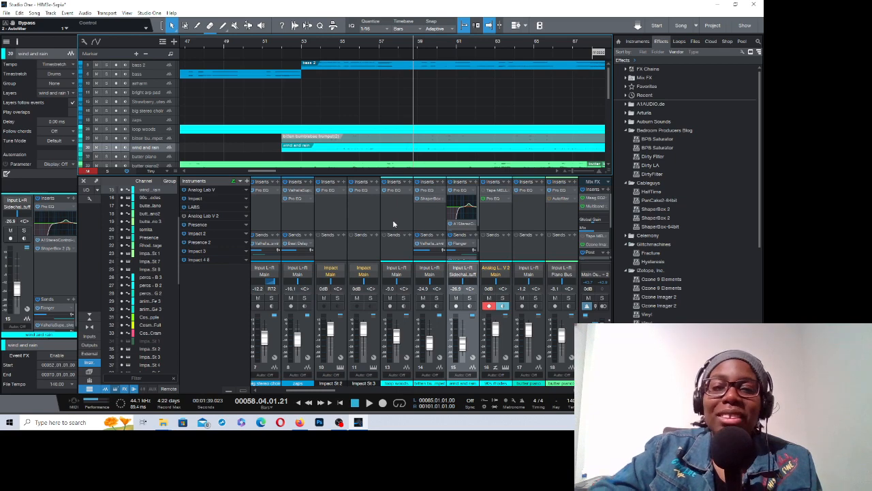
{"action": "key", "text": "F3"}
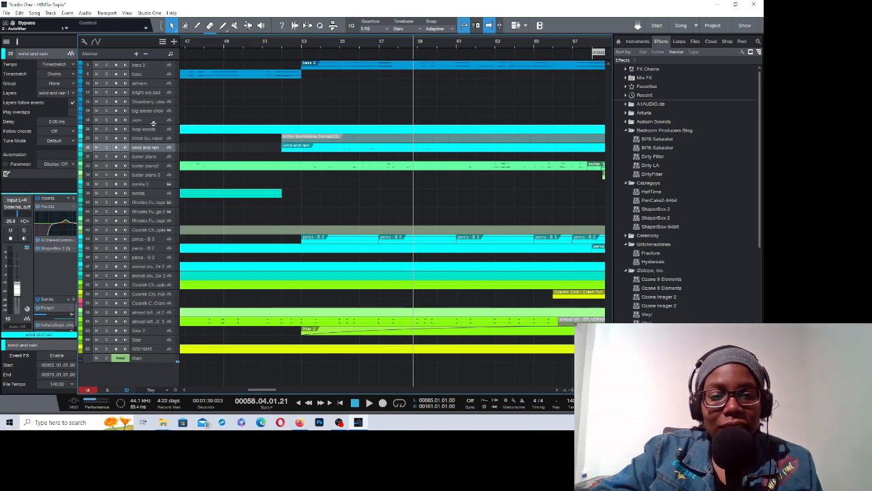
{"action": "left_click", "coordinate": [106, 129]}
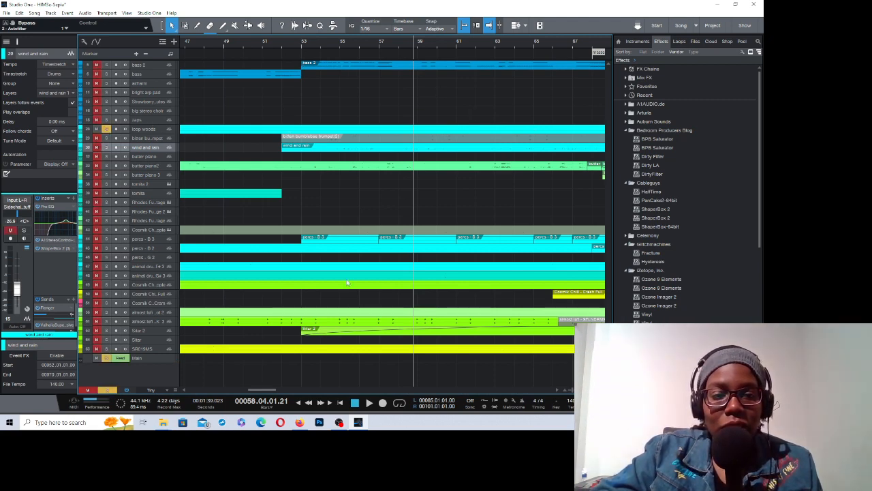
Step: Play the soloed loop woods track from its start around bar 36 with the full arrangement in view
{"action": "left_click_drag", "start_coordinate": [267, 390], "coordinate": [248, 395]}
{"action": "left_click", "coordinate": [275, 44]}
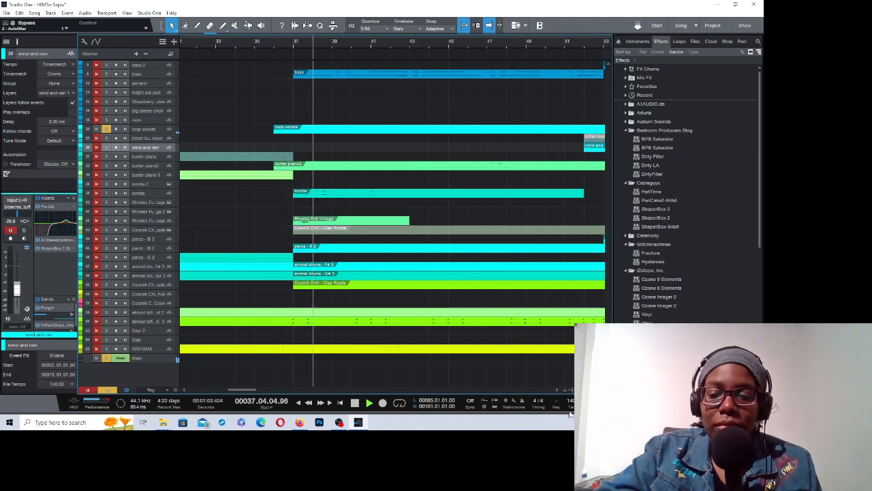
{"action": "key", "text": "e"}
{"action": "left_click_drag", "start_coordinate": [584, 390], "coordinate": [570, 395]}
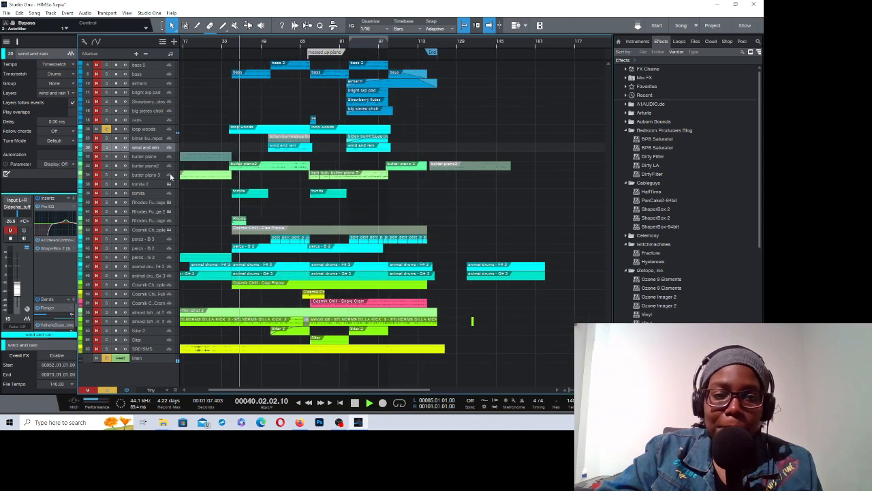
Step: Select the loop woods track and inspect its channel's Pro EQ low cut in the mixer before stopping playback
{"action": "left_click", "coordinate": [161, 130]}
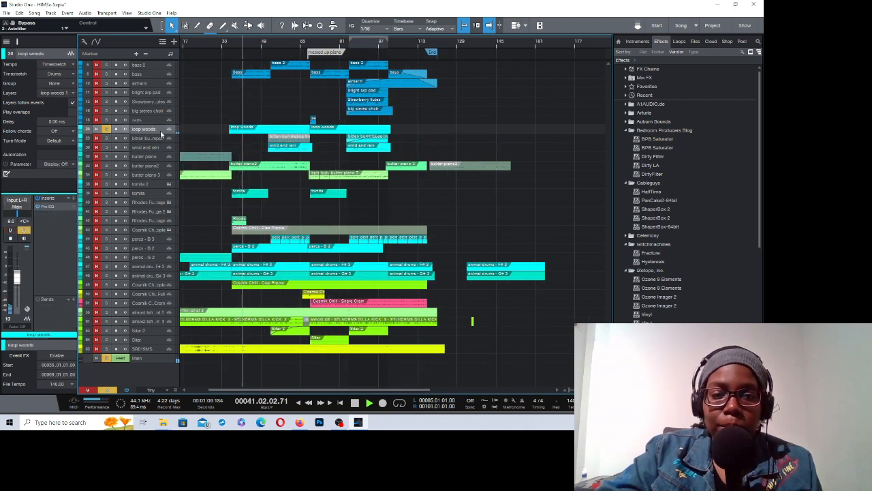
{"action": "key", "text": "F3"}
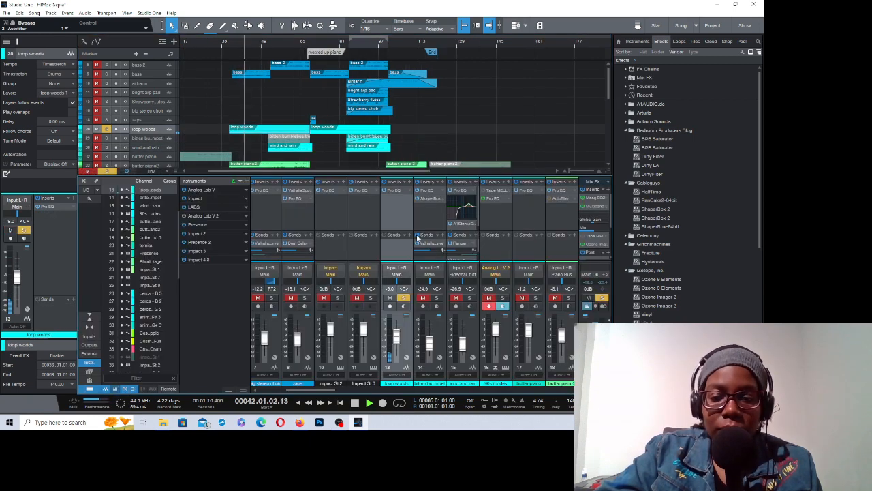
{"action": "left_click", "coordinate": [394, 189]}
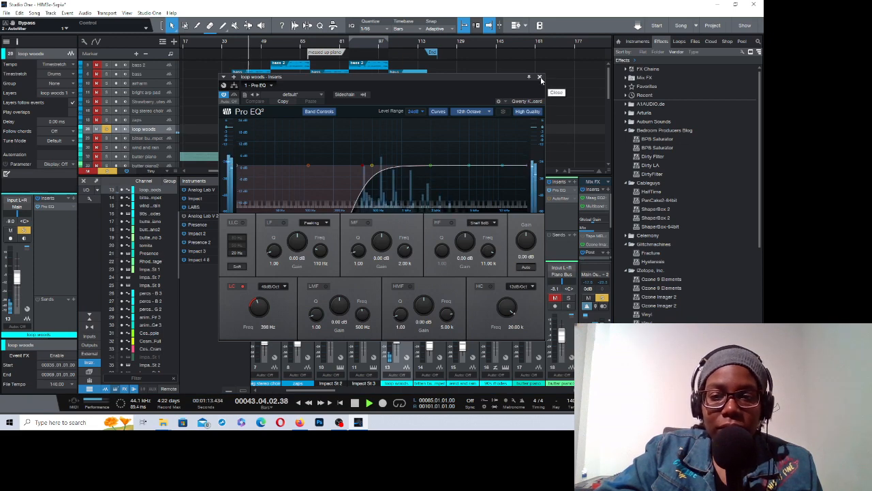
{"action": "left_click", "coordinate": [540, 78]}
{"action": "key", "text": "space"}
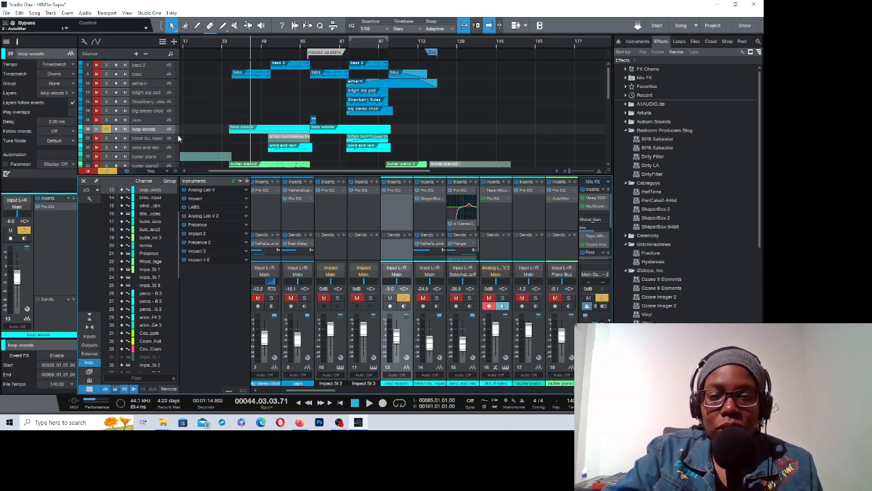
Step: Play a little more of the loop woods track, stop it and clear its solo
{"action": "key", "text": "space"}
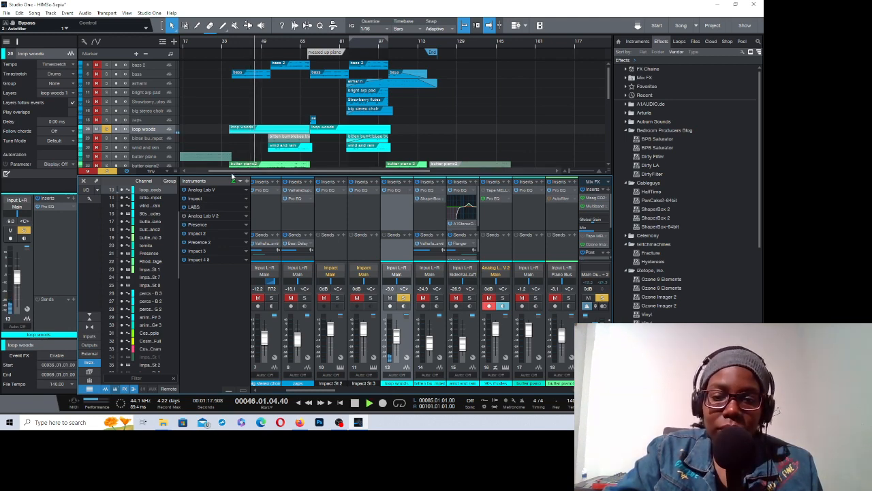
{"action": "key", "text": "space"}
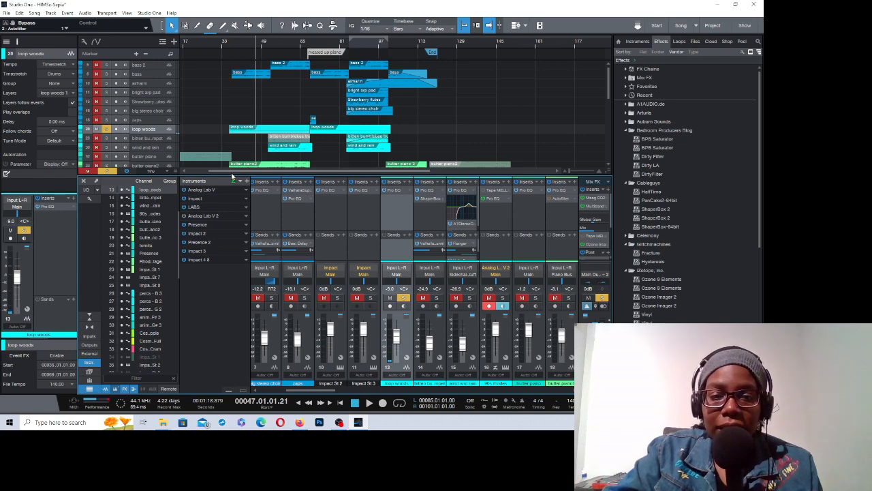
{"action": "left_click", "coordinate": [106, 129]}
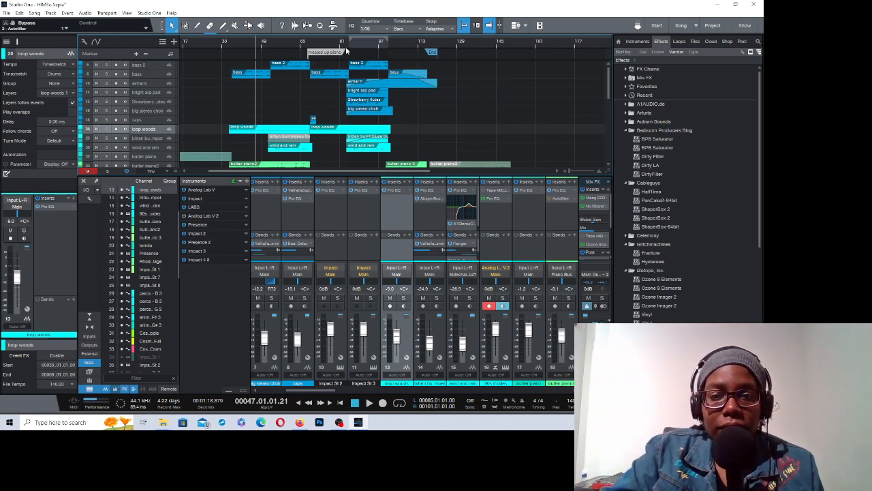
Step: Solo big stereo choir and play from bar 84, adding the Strawberry flutes, bright arp pad and airharm tracks to the solo one by one
{"action": "left_click", "coordinate": [106, 111]}
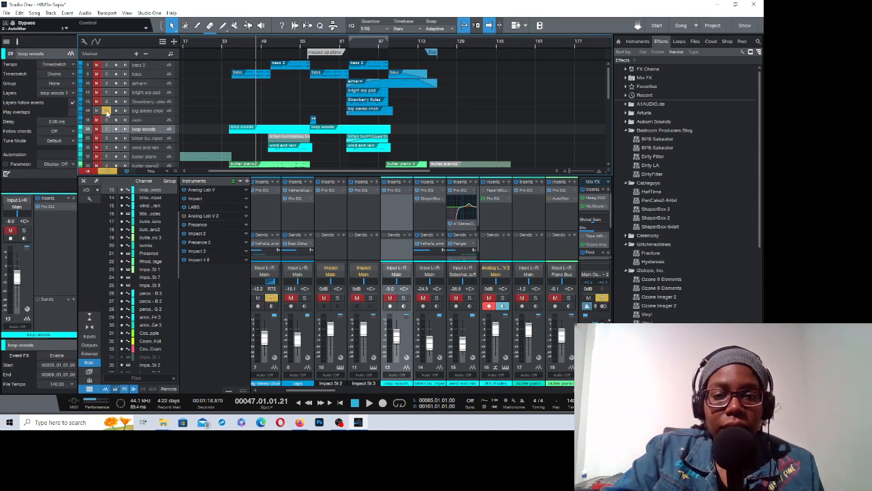
{"action": "left_click", "coordinate": [348, 46]}
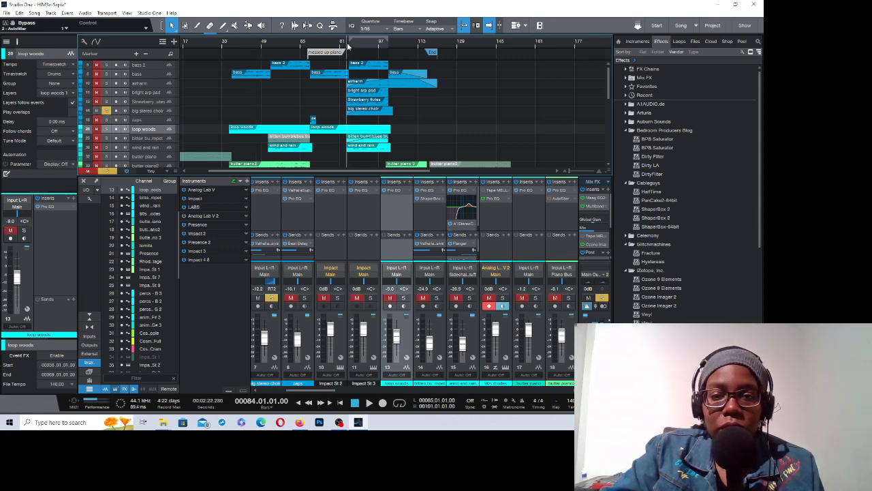
{"action": "key", "text": "space"}
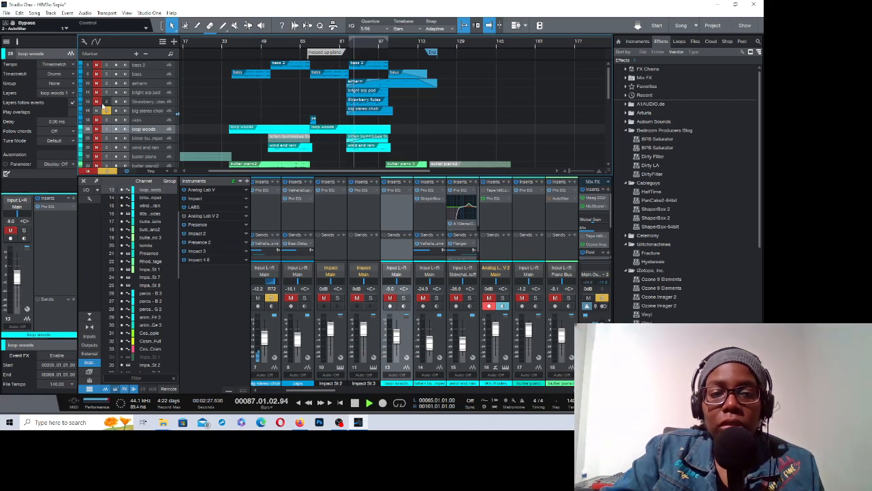
{"action": "left_click", "coordinate": [107, 103]}
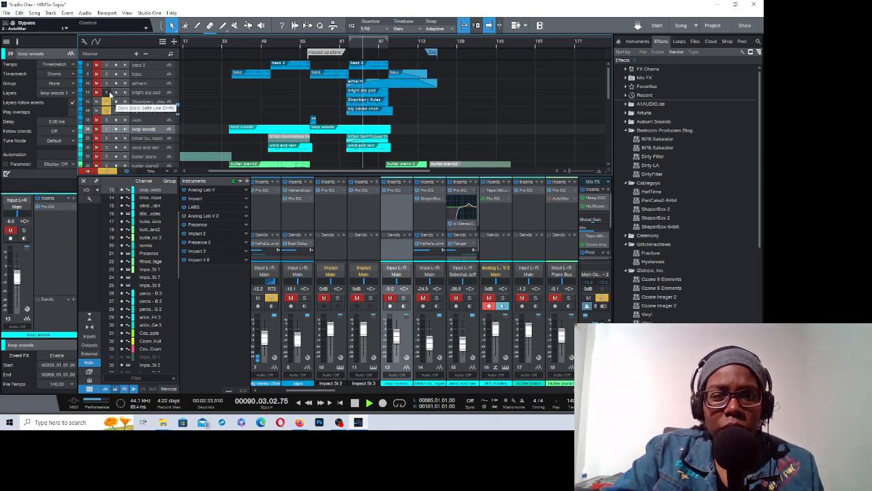
{"action": "left_click", "coordinate": [107, 92]}
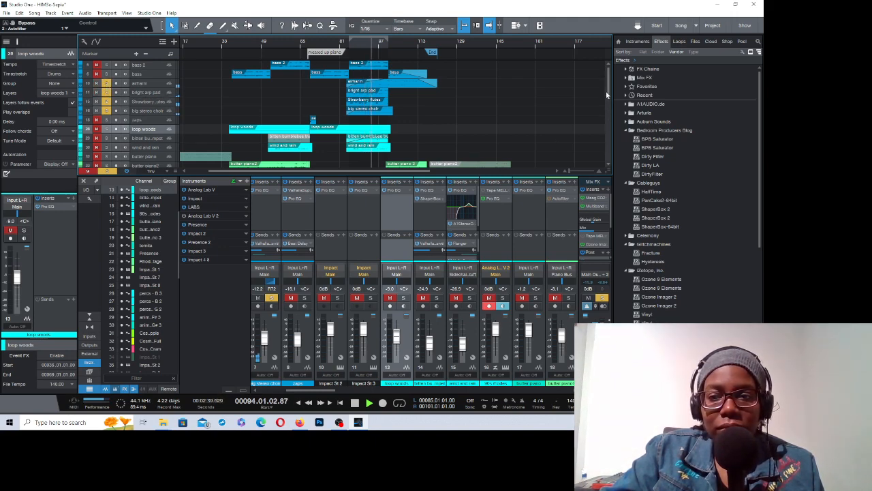
{"action": "left_click_drag", "start_coordinate": [606, 91], "coordinate": [607, 75]}
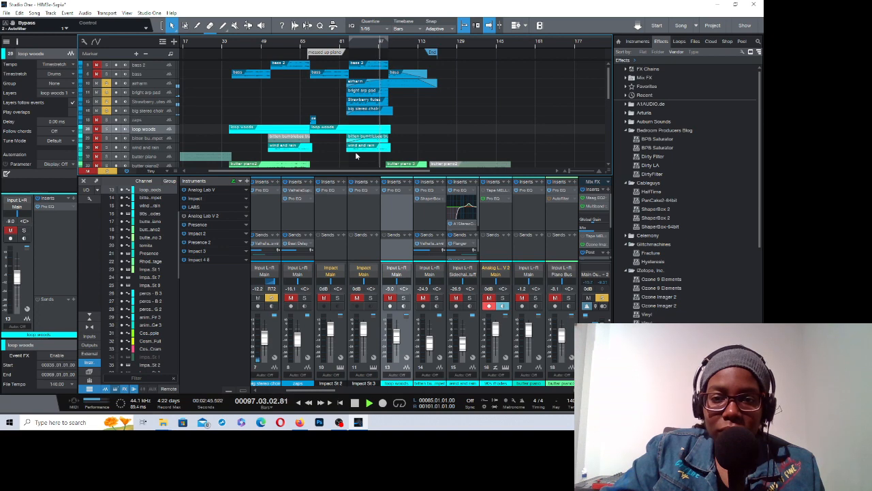
{"action": "key", "text": "space"}
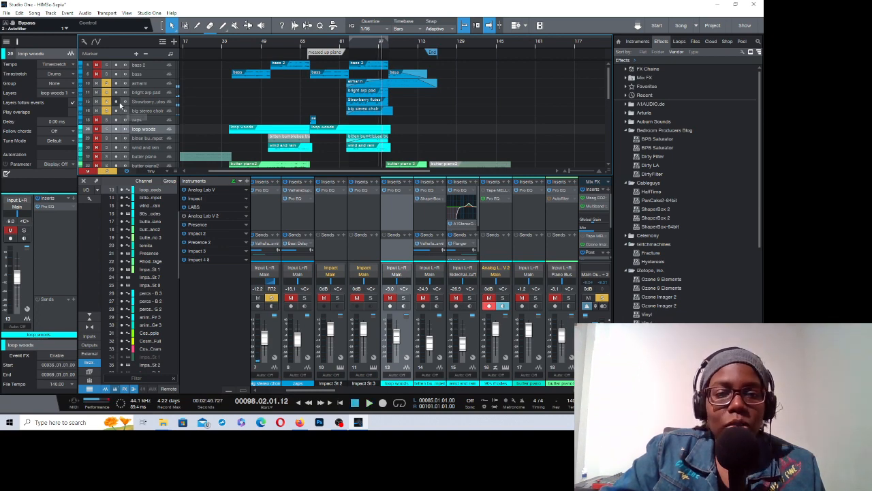
Step: Add the bitten bumblebee trumpet and wind and rain tracks to the soloed group and play it from bar 85
{"action": "left_click", "coordinate": [106, 138]}
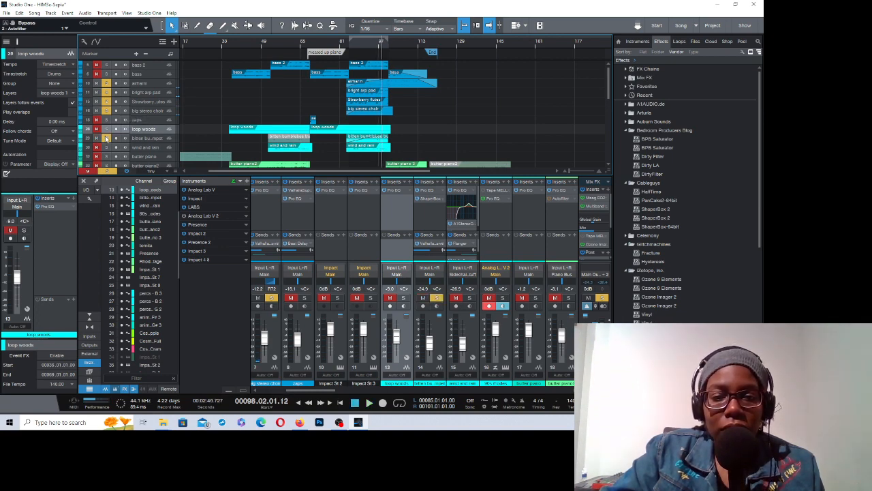
{"action": "left_click", "coordinate": [106, 148]}
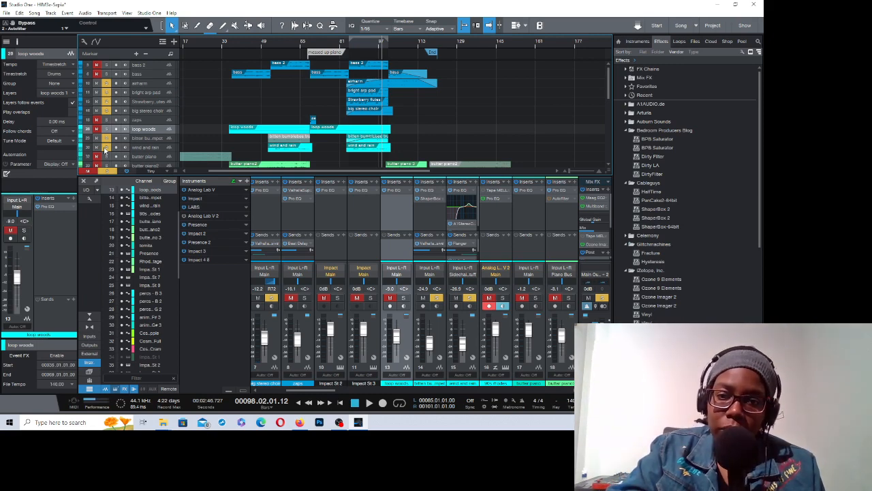
{"action": "left_click", "coordinate": [349, 48]}
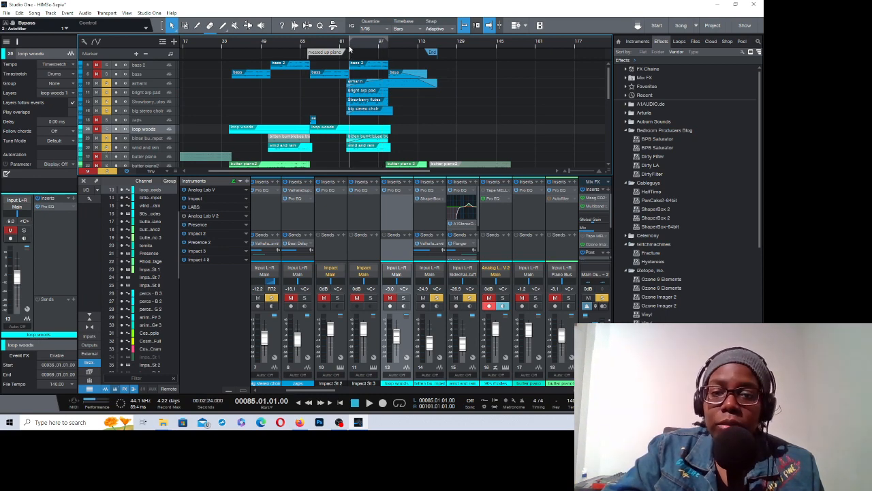
{"action": "key", "text": "space"}
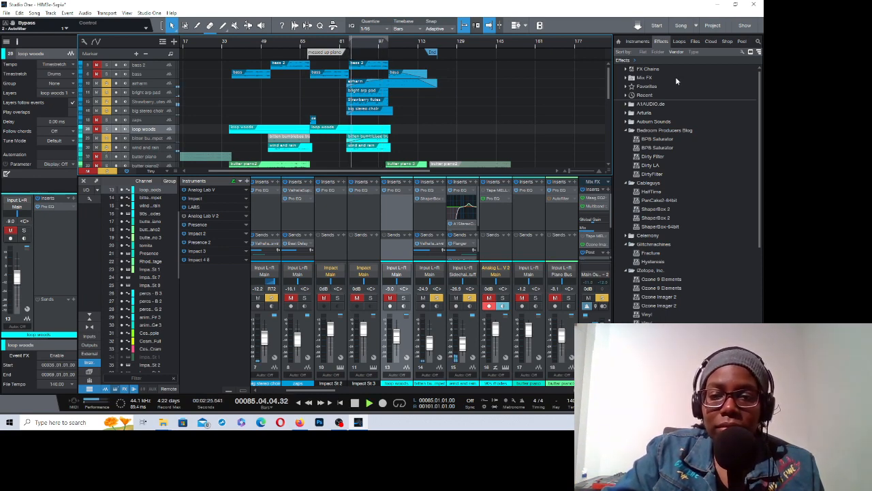
{"action": "key", "text": "space"}
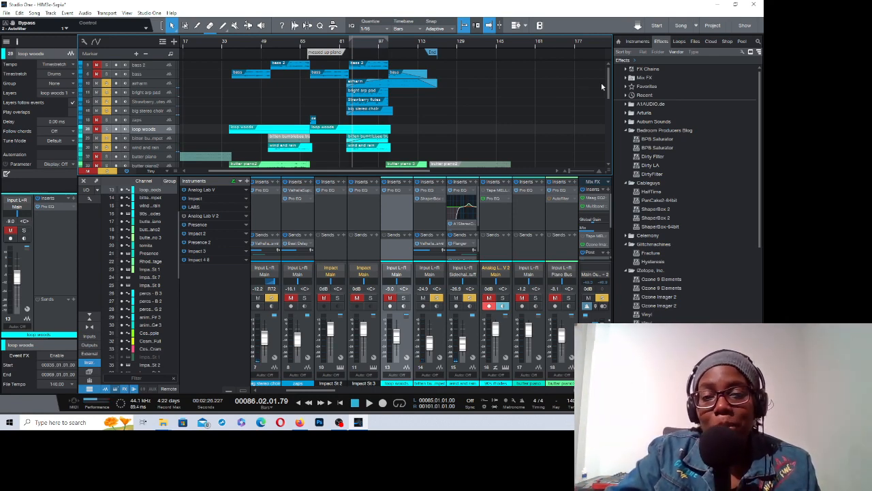
{"action": "key", "text": "space"}
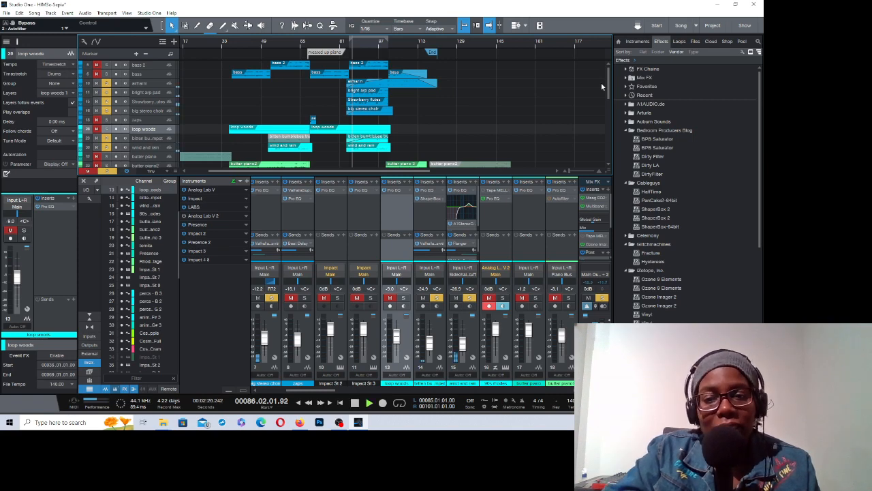
Step: Add the three butter piano tracks to the soloed group during playback, then stop and clear all solos
{"action": "scroll", "coordinate": [606, 101], "scroll_direction": "down", "scroll_amount": 4}
{"action": "scroll", "coordinate": [606, 103], "scroll_direction": "up", "scroll_amount": 1}
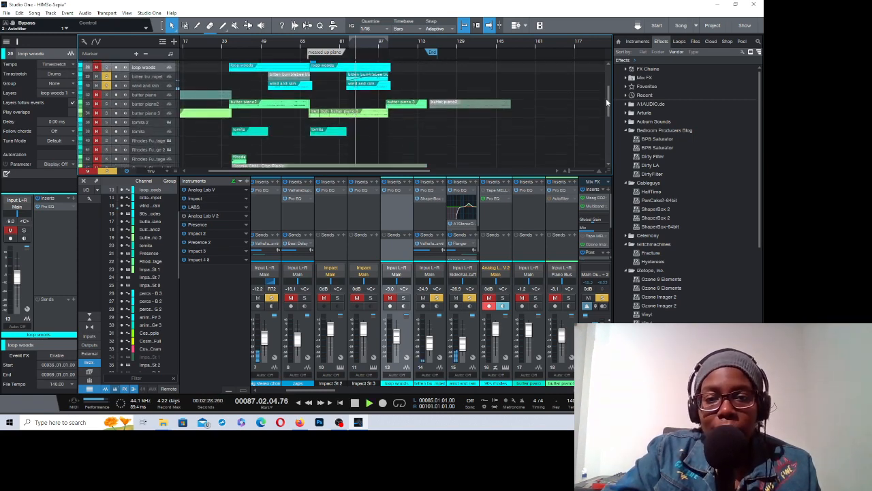
{"action": "scroll", "coordinate": [606, 102], "scroll_direction": "up", "scroll_amount": 3}
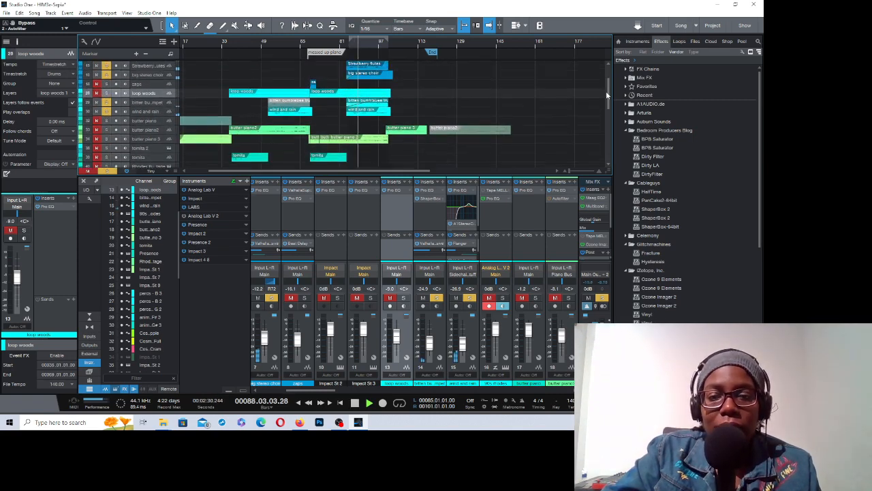
{"action": "left_click", "coordinate": [106, 141]}
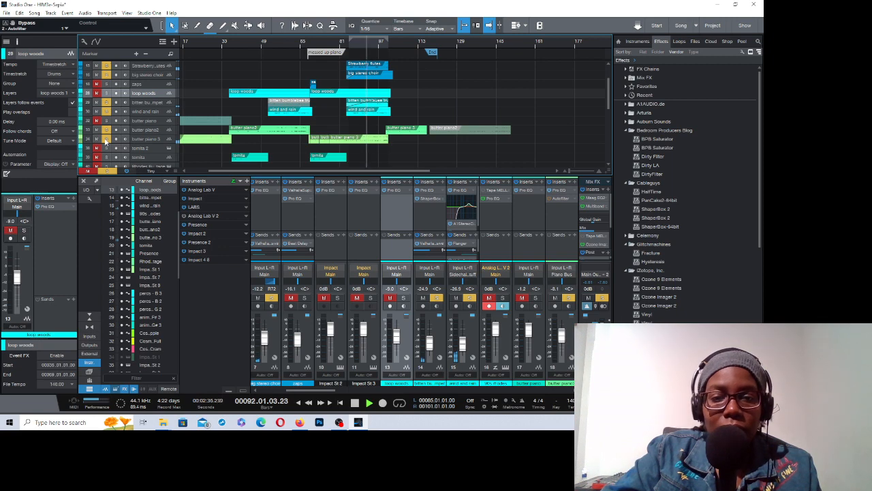
{"action": "left_click", "coordinate": [107, 121]}
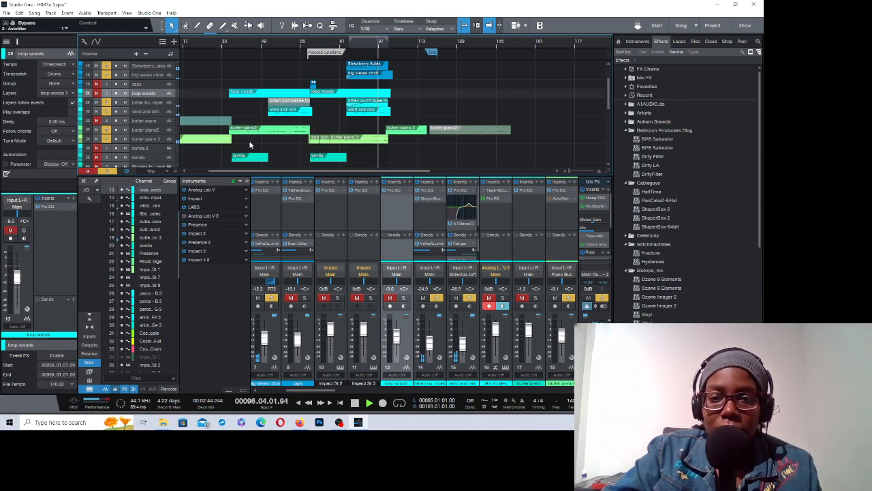
{"action": "key", "text": "space"}
{"action": "left_click", "coordinate": [108, 172]}
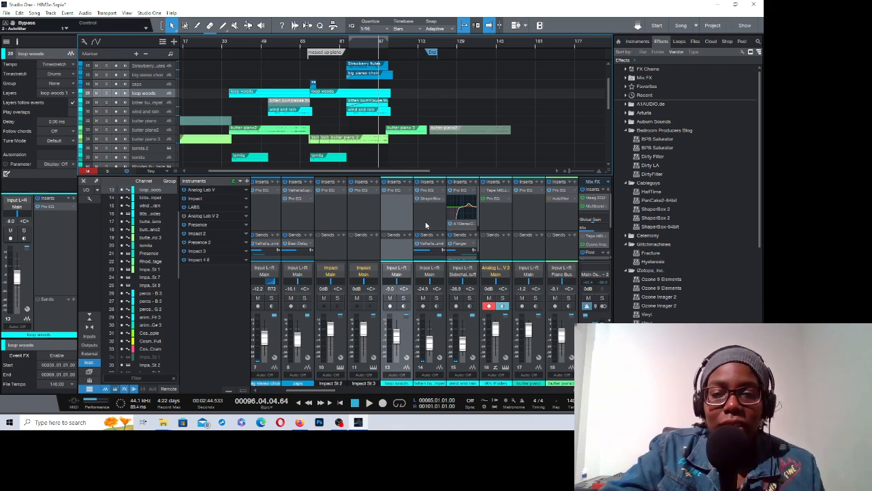
Step: Audition the bass and bass 2 tracks soloed from bar 85, ending with only bass 2 soloed and playback stopped
{"action": "left_click_drag", "start_coordinate": [608, 99], "coordinate": [612, 78]}
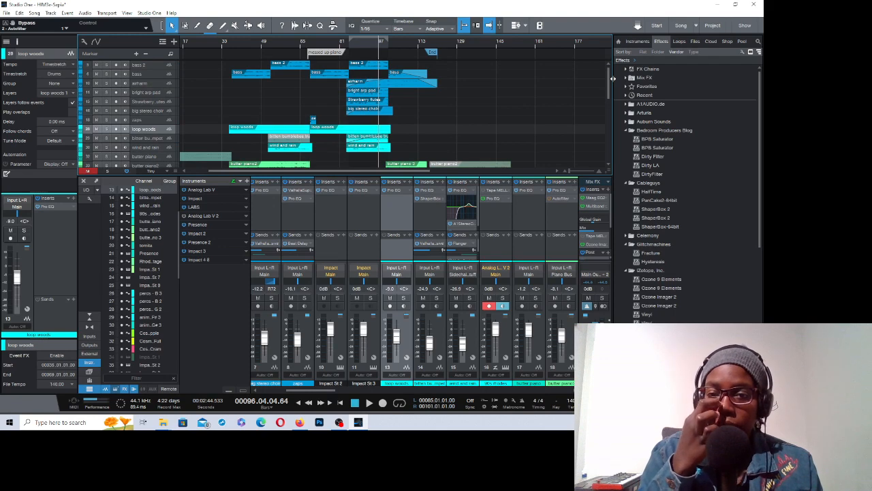
{"action": "left_click", "coordinate": [350, 45]}
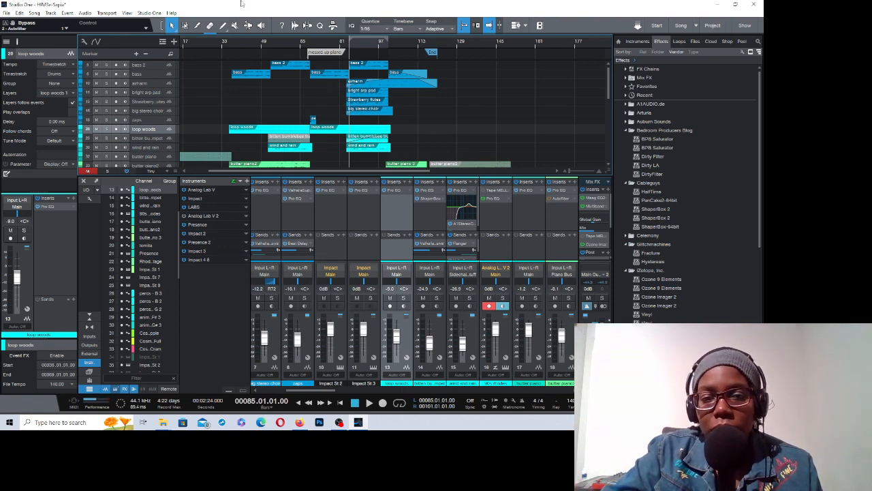
{"action": "left_click", "coordinate": [106, 73]}
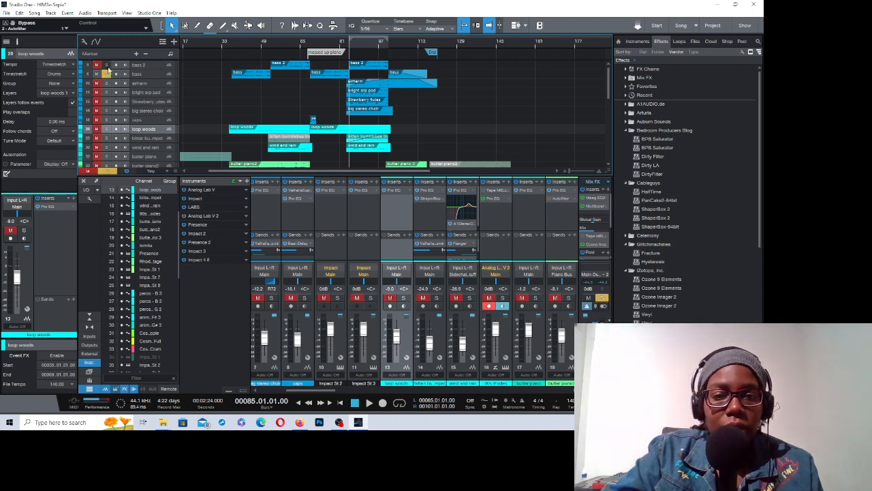
{"action": "key", "text": "space"}
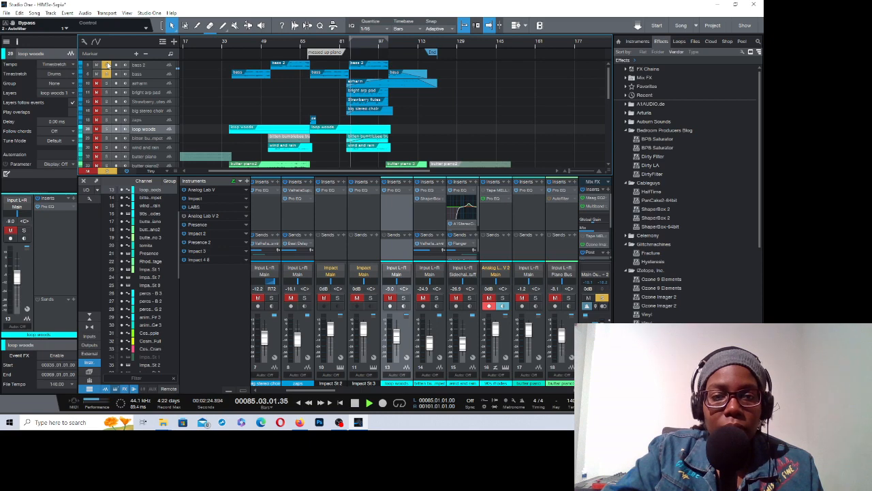
{"action": "left_click", "coordinate": [107, 65]}
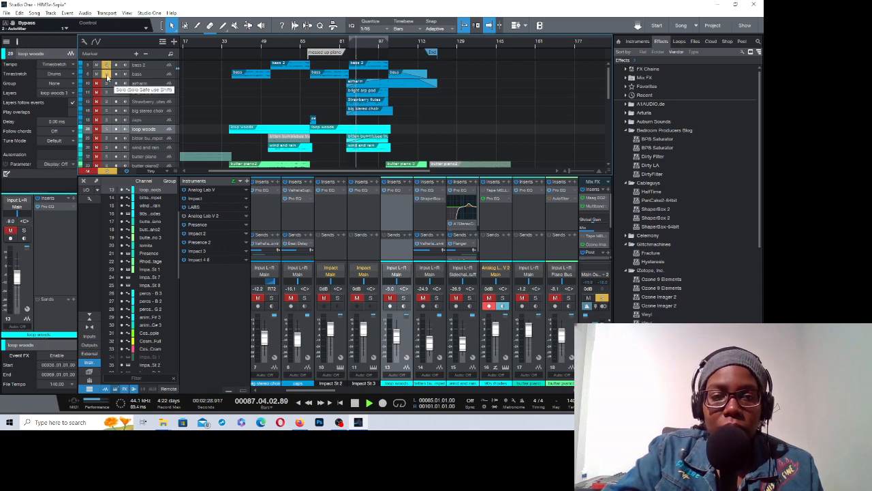
{"action": "key", "text": "space"}
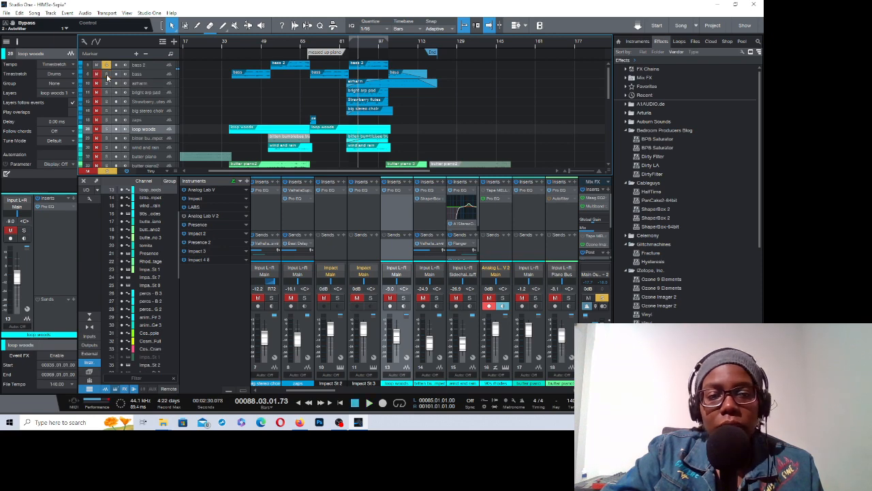
Step: Clear the bass 2 solo, save the song and play the full mix from bar 88
{"action": "left_click", "coordinate": [107, 64]}
{"action": "left_click", "coordinate": [107, 65]}
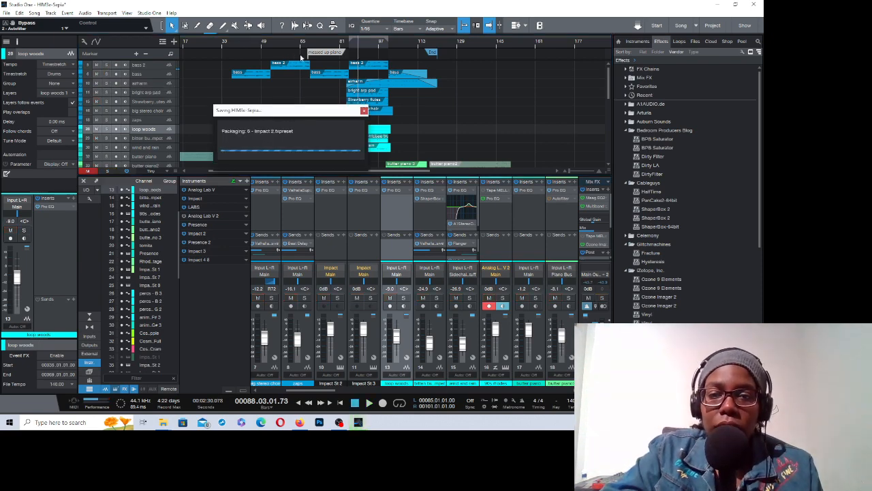
{"action": "key", "text": "space"}
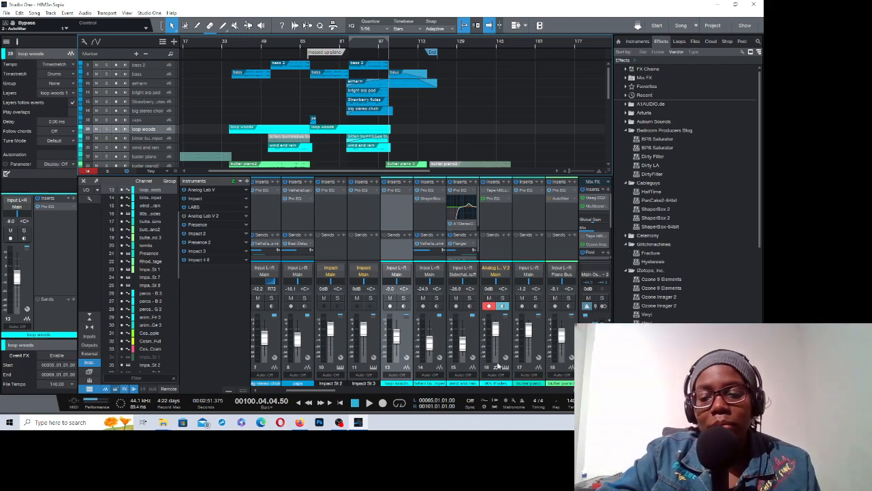
Step: Play the full mix from bar 85 and stop playback around bar 87
{"action": "left_click", "coordinate": [573, 401]}
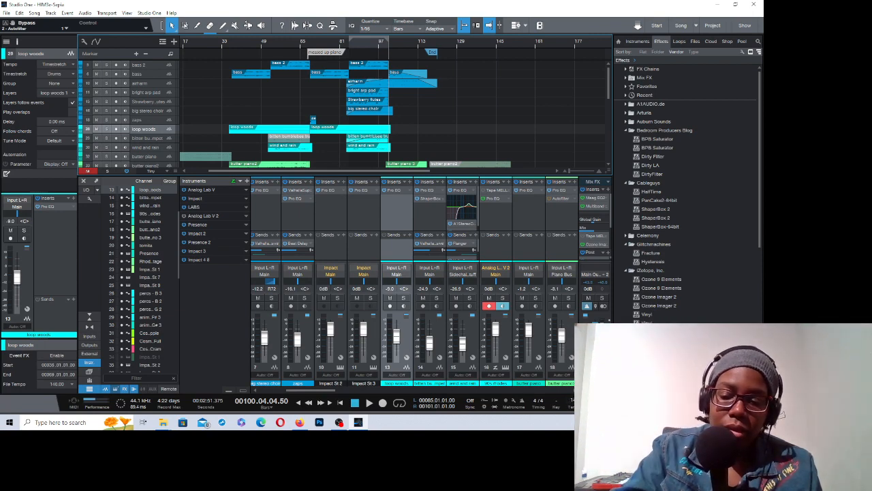
{"action": "left_click_drag", "start_coordinate": [389, 45], "coordinate": [388, 43]}
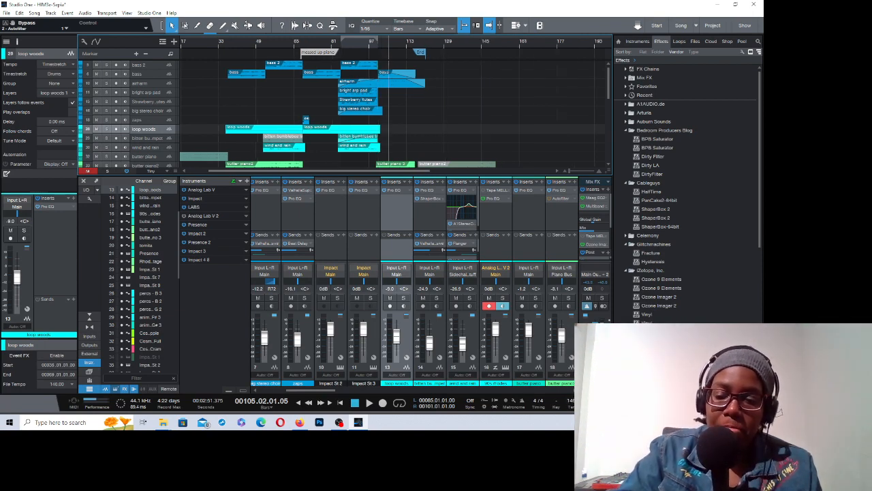
{"action": "left_click", "coordinate": [341, 46]}
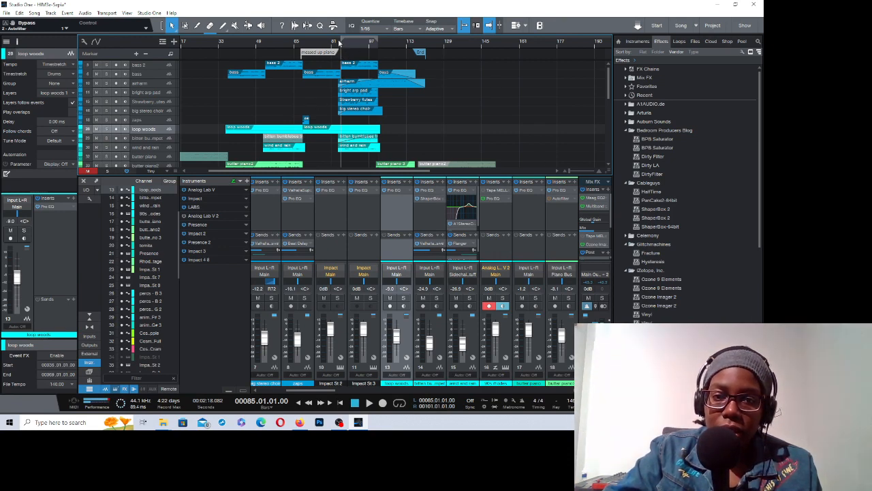
{"action": "left_click", "coordinate": [339, 46]}
{"action": "key", "text": "space"}
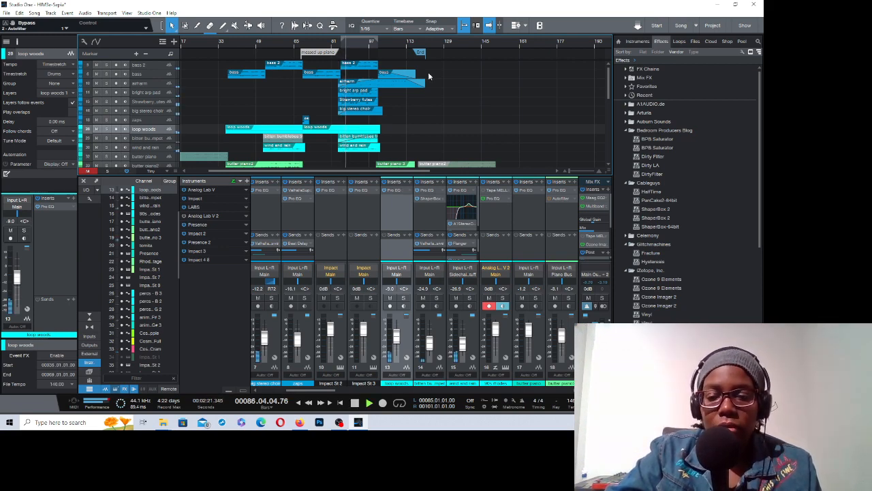
{"action": "key", "text": "space"}
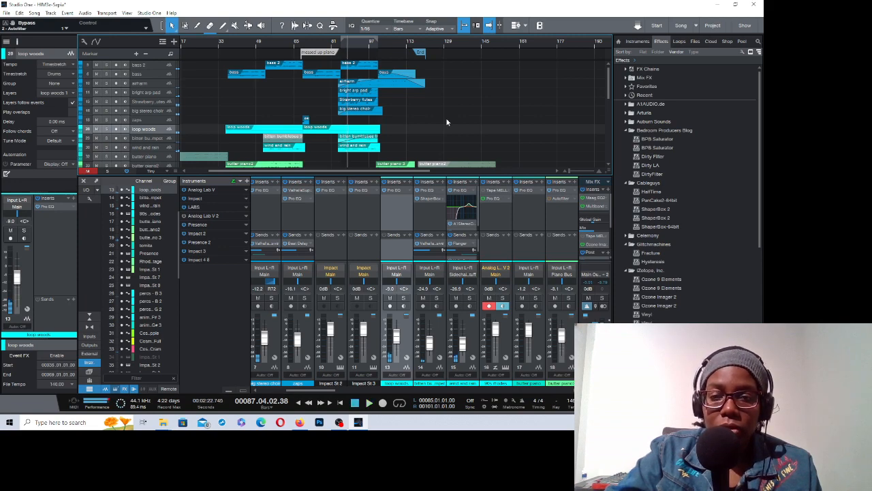
Step: Replay the full mix from bar 85 to about bar 88, then stop and return the playhead to bar 84
{"action": "left_click", "coordinate": [342, 44]}
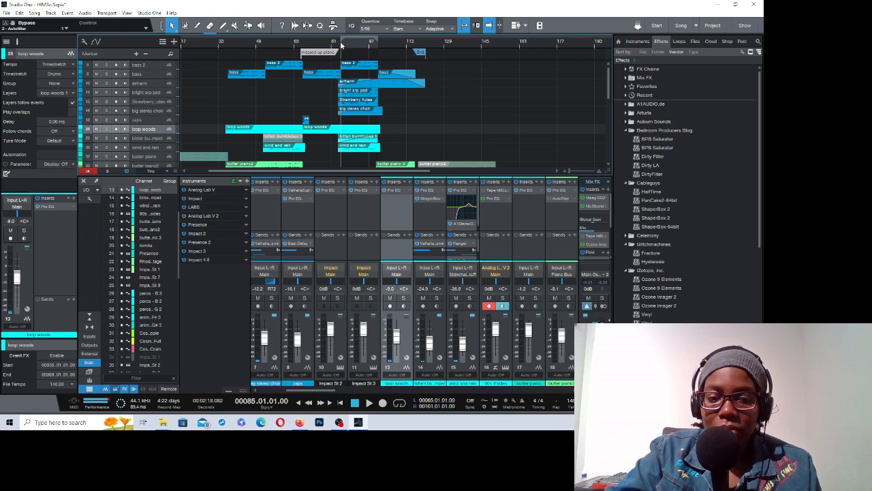
{"action": "key", "text": "space"}
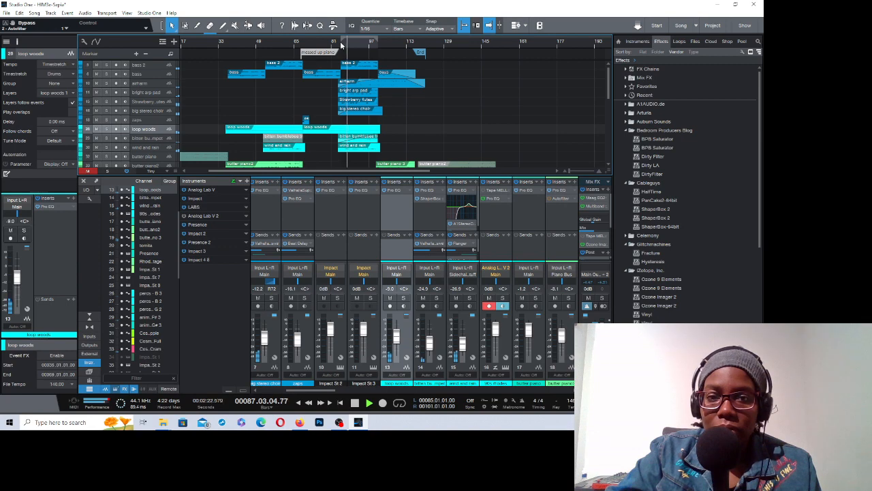
{"action": "key", "text": "space"}
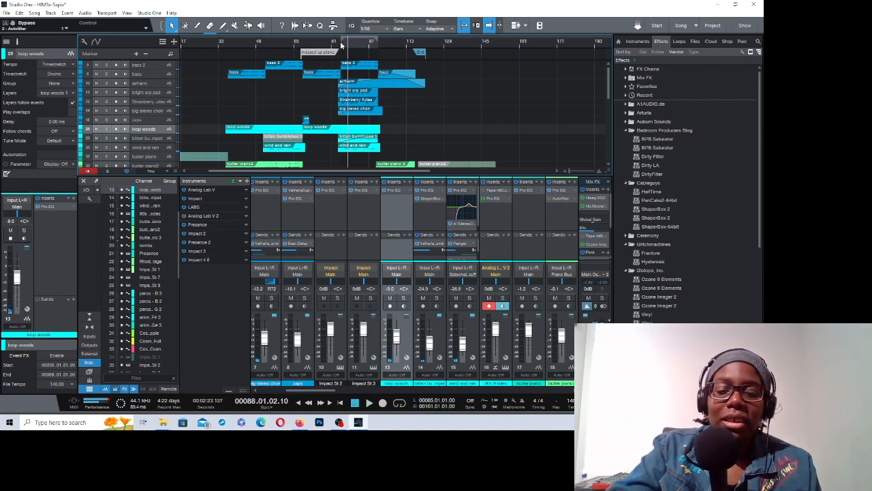
{"action": "left_click", "coordinate": [342, 44]}
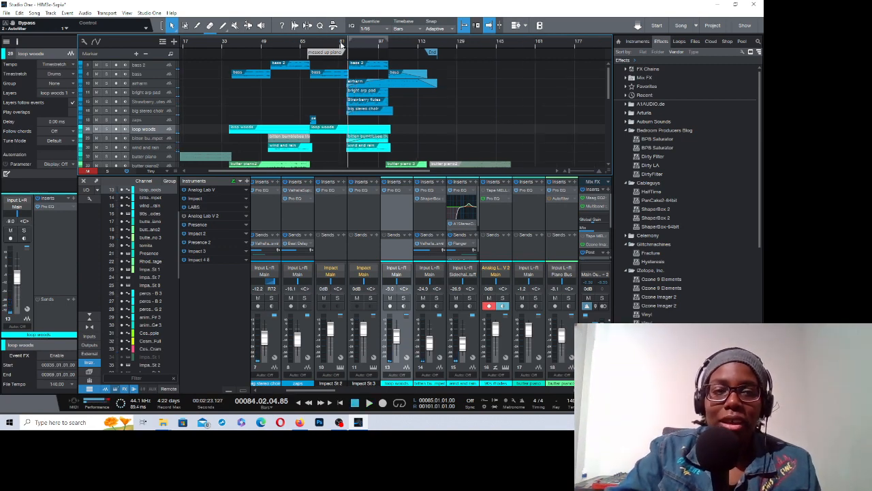
{"action": "left_click", "coordinate": [6, 13]}
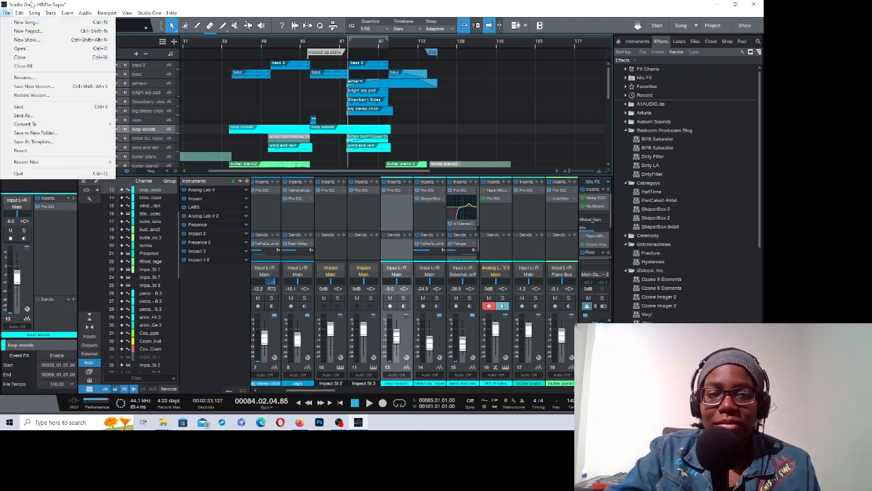
{"action": "left_click", "coordinate": [147, 2]}
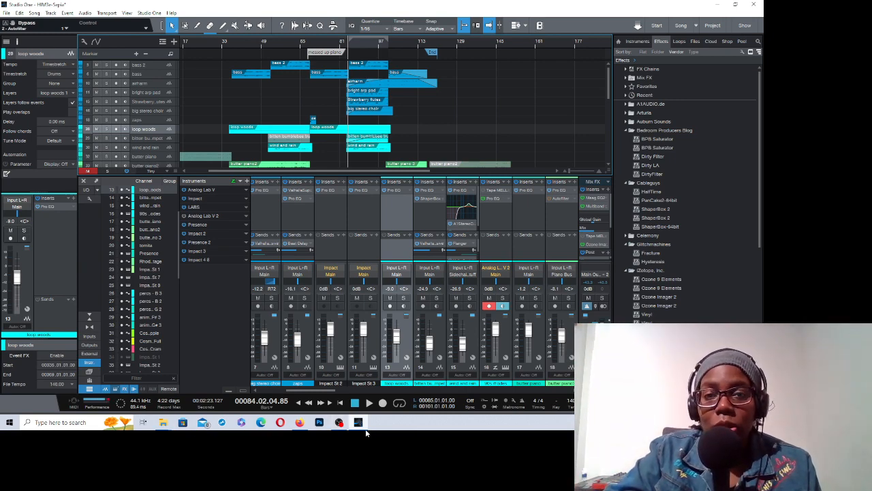
Step: Switch to OBS to bring up its recording window
{"action": "mouse_move", "coordinate": [366, 431]}
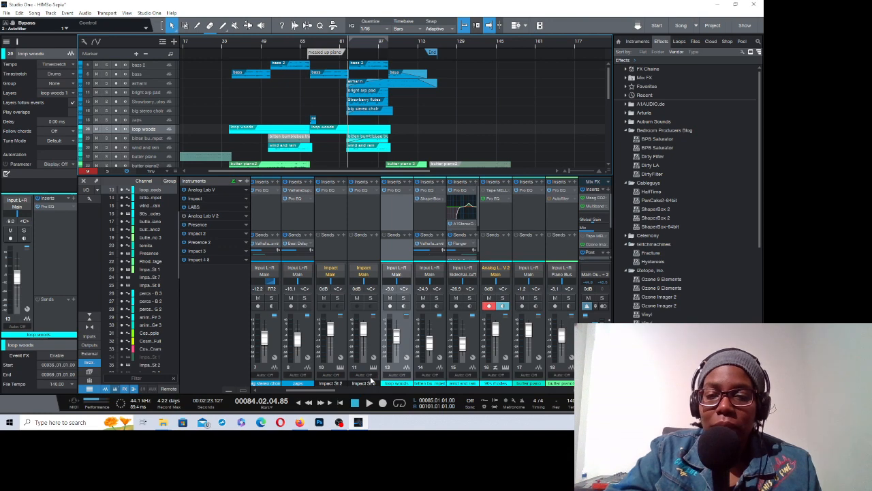
{"action": "left_click", "coordinate": [343, 426]}
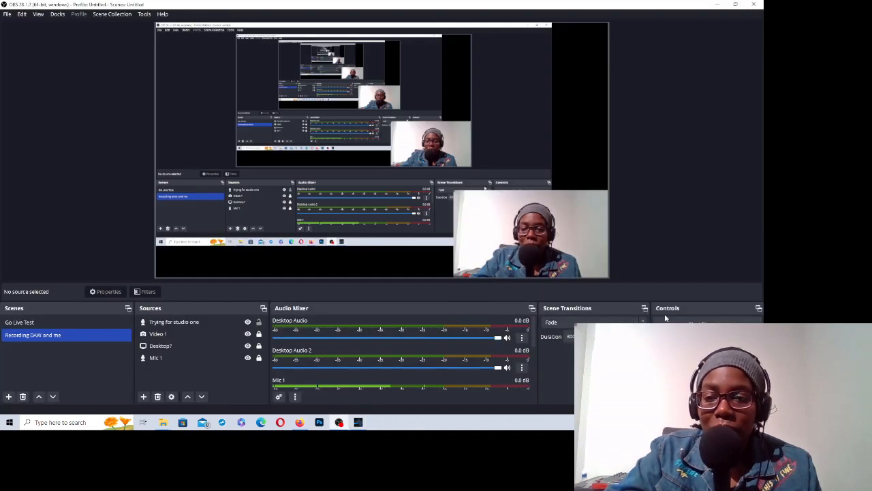